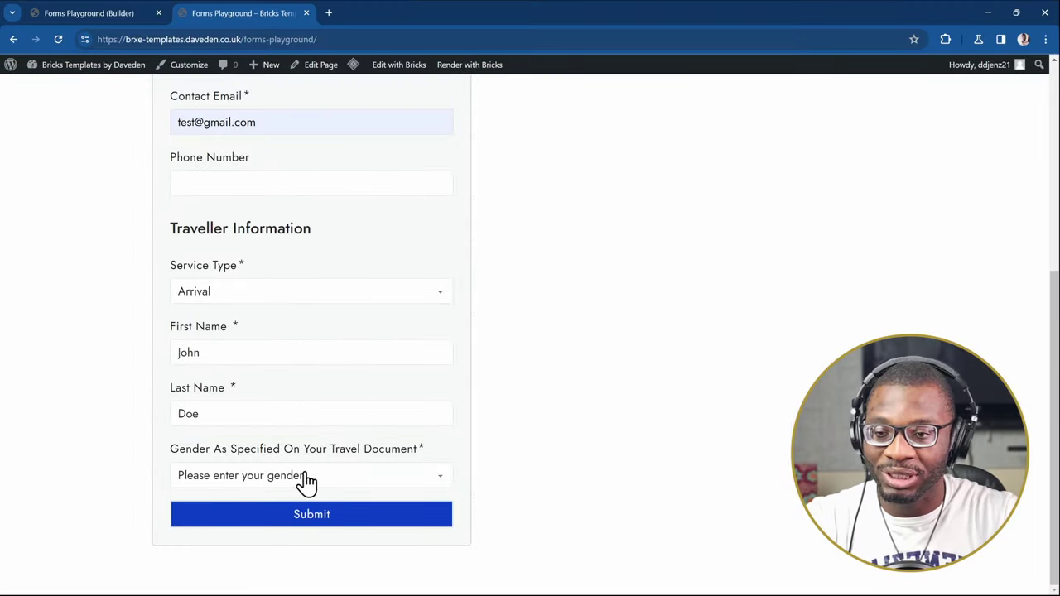
- Submit the test form with no gender chosen, and resubmit it with the gender set to Male
{"action": "left_click", "coordinate": [325, 515]}
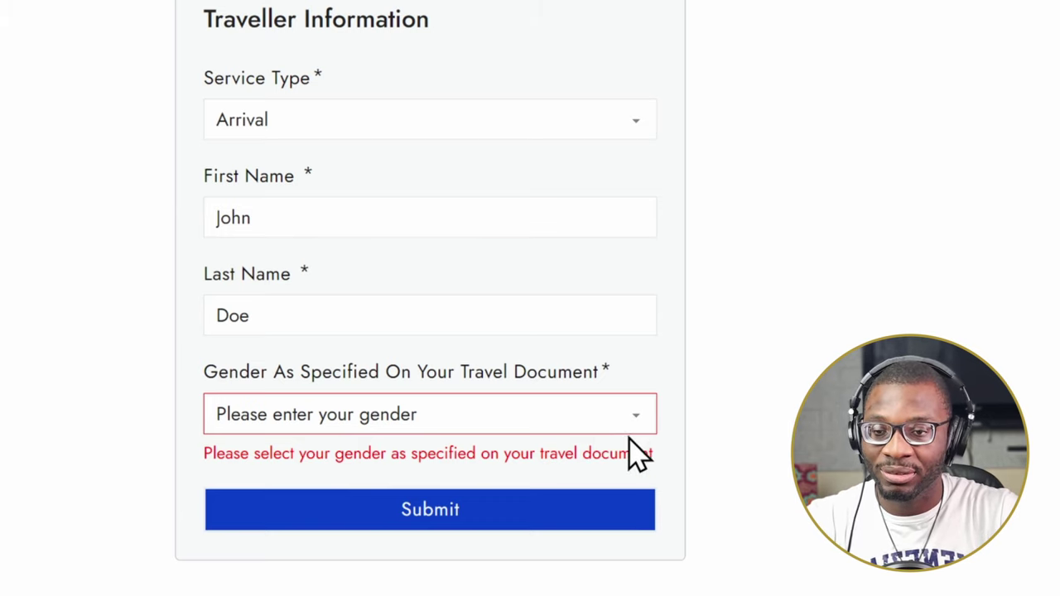
{"action": "left_click", "coordinate": [548, 419]}
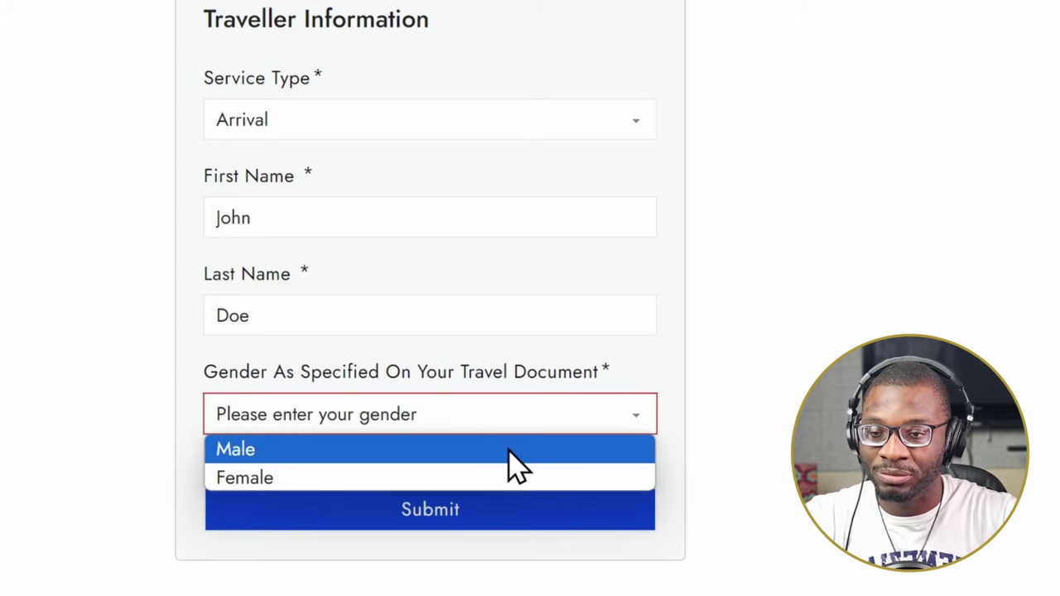
{"action": "left_click", "coordinate": [508, 451]}
{"action": "left_click", "coordinate": [431, 487]}
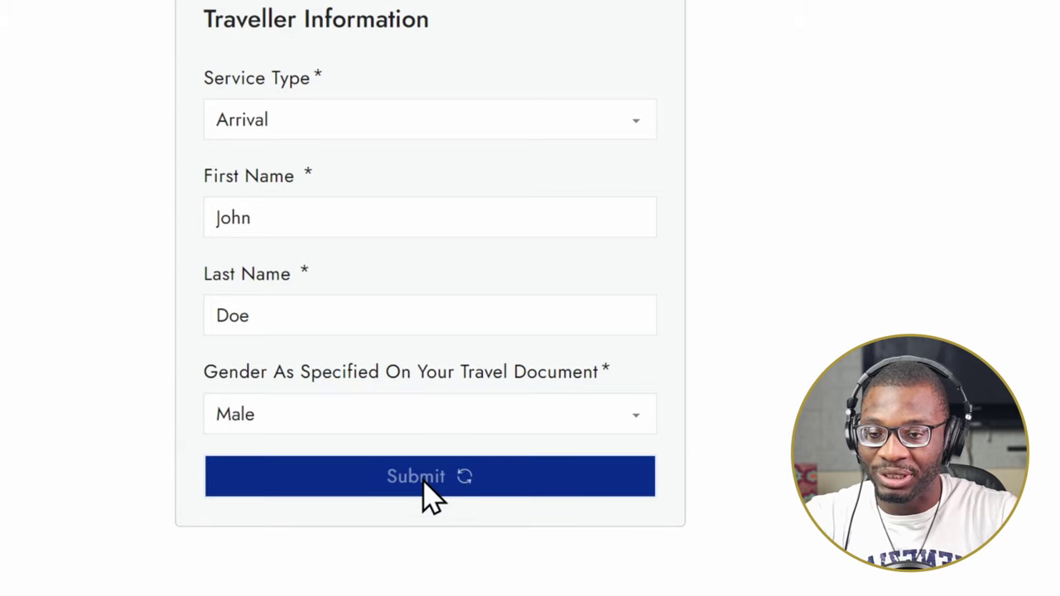
{"action": "scroll", "coordinate": [438, 497], "scroll_direction": "down", "scroll_amount": 2}
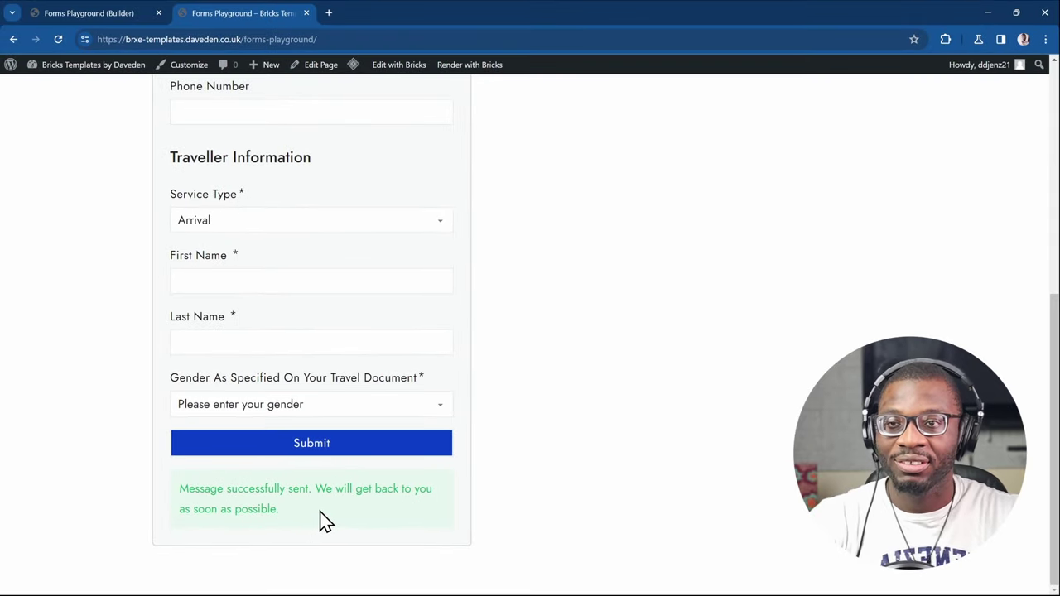
{"action": "scroll", "coordinate": [325, 522], "scroll_direction": "up", "scroll_amount": 3}
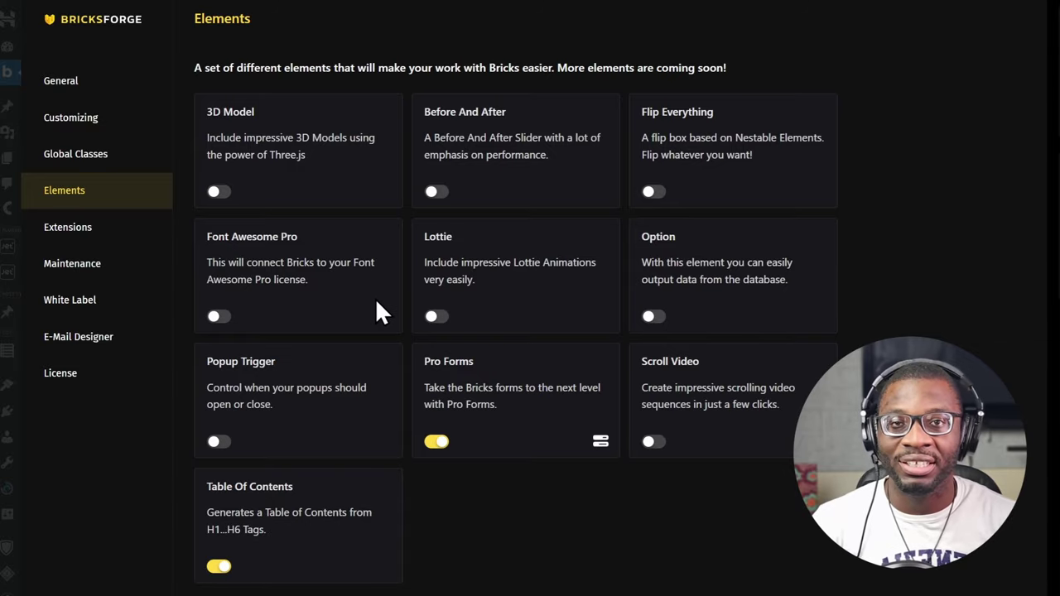
- Switch to the Forms Playground builder and examine the Pro Forms element and its Contact Section in the structure
{"action": "left_click", "coordinate": [131, 239]}
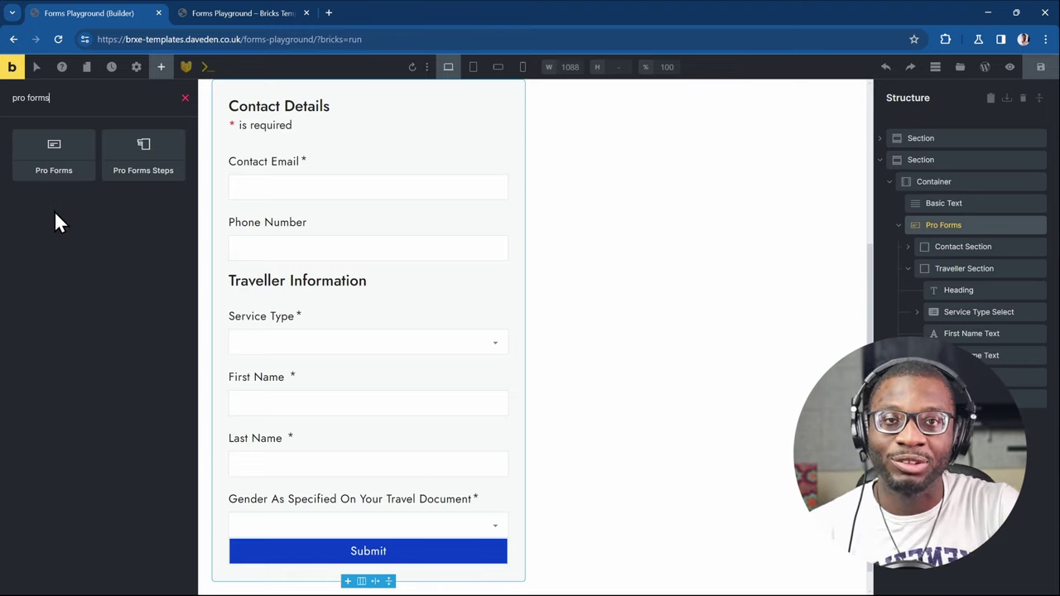
{"action": "left_click", "coordinate": [914, 257]}
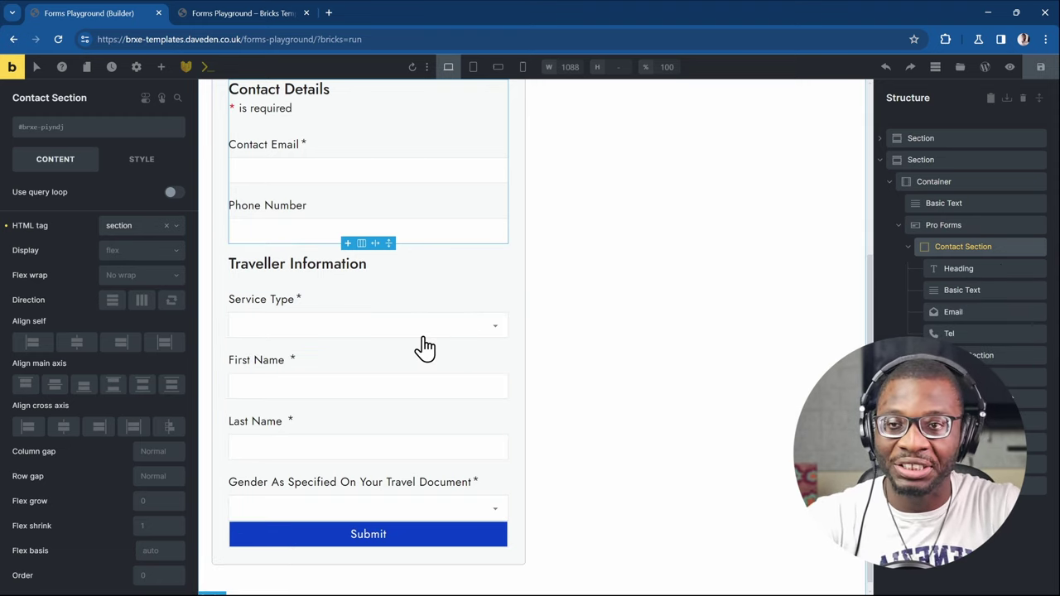
{"action": "left_click", "coordinate": [946, 226]}
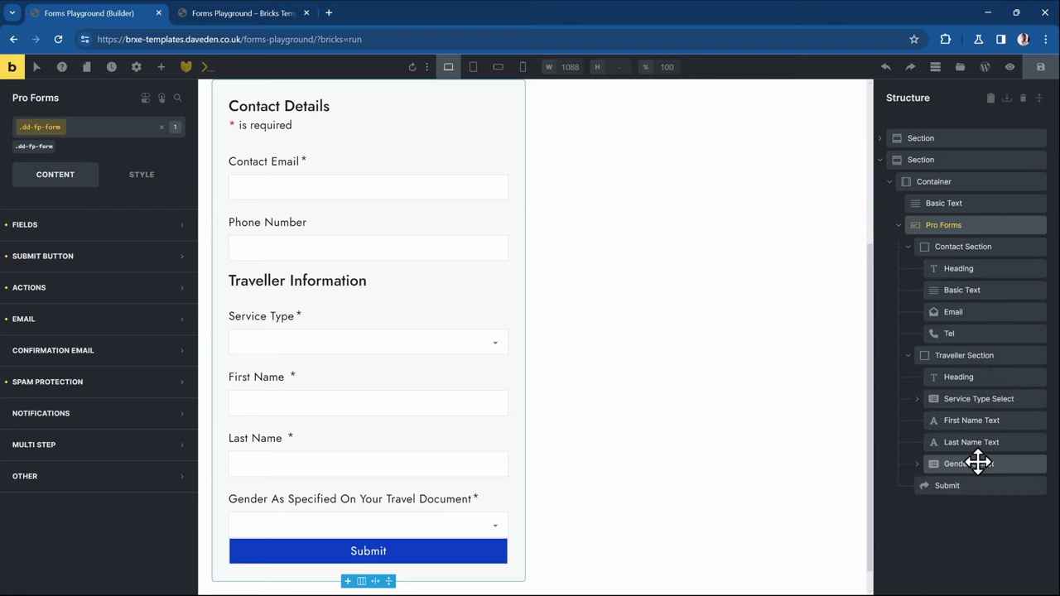
- Delete the existing Gender Select field from the form's Traveller Section
{"action": "left_click", "coordinate": [978, 462]}
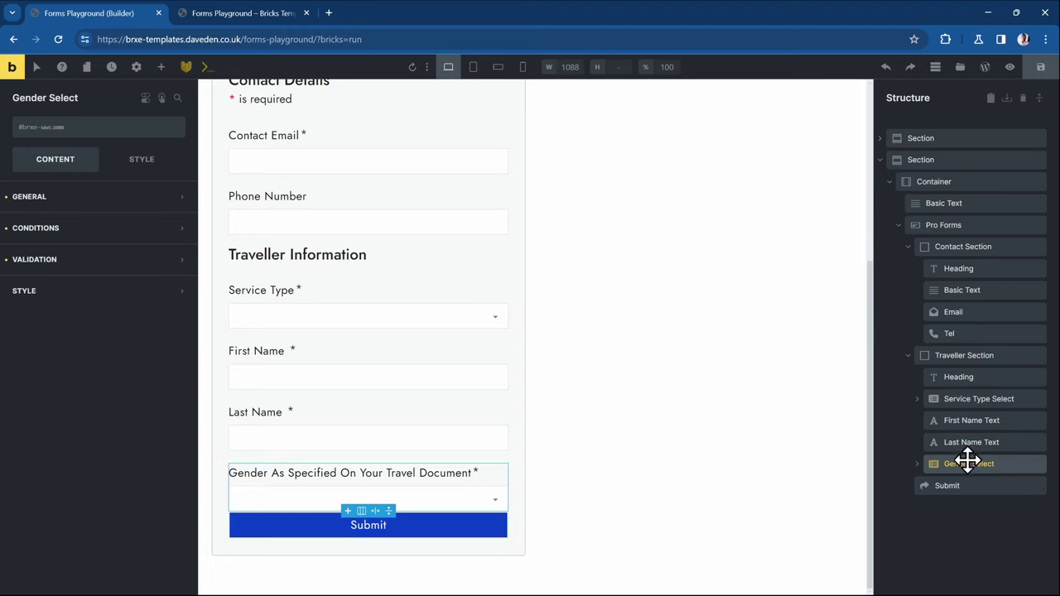
{"action": "right_click", "coordinate": [964, 461]}
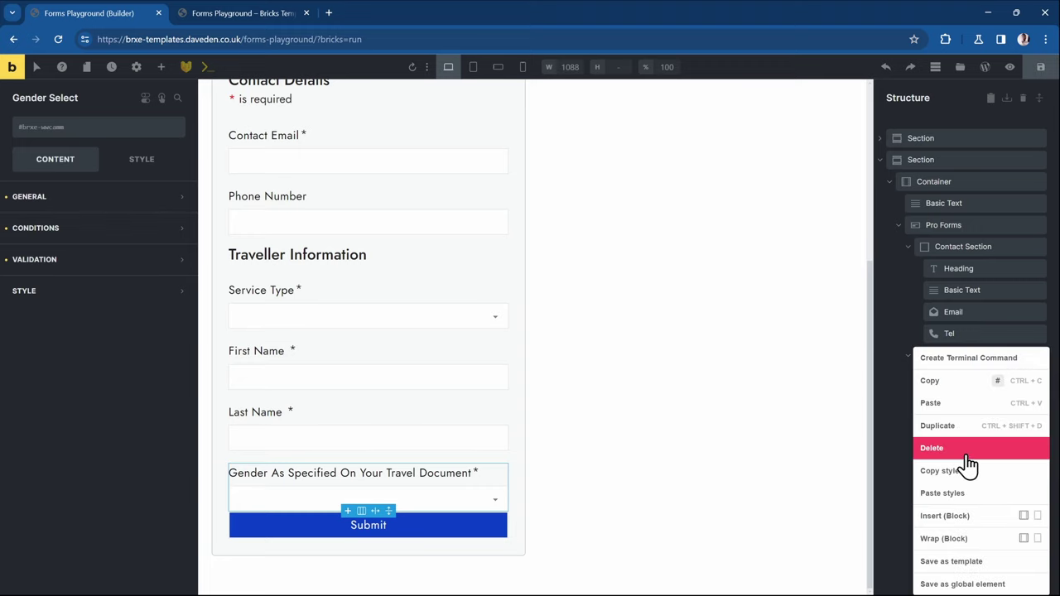
{"action": "left_click", "coordinate": [965, 452]}
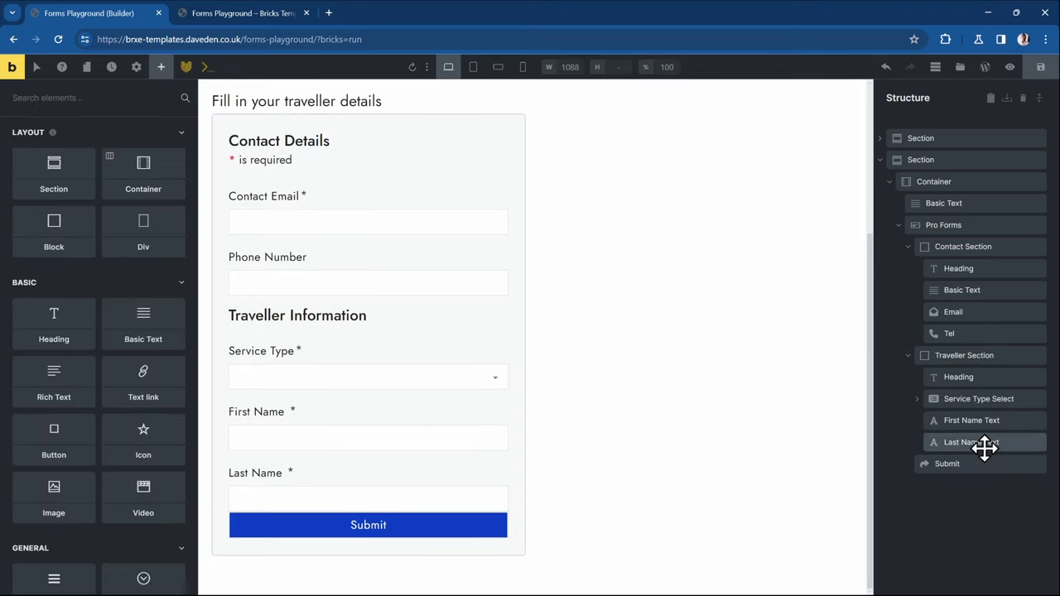
- Add a Select element directly after the Last Name Text field in the Traveller Section
{"action": "left_click", "coordinate": [982, 447]}
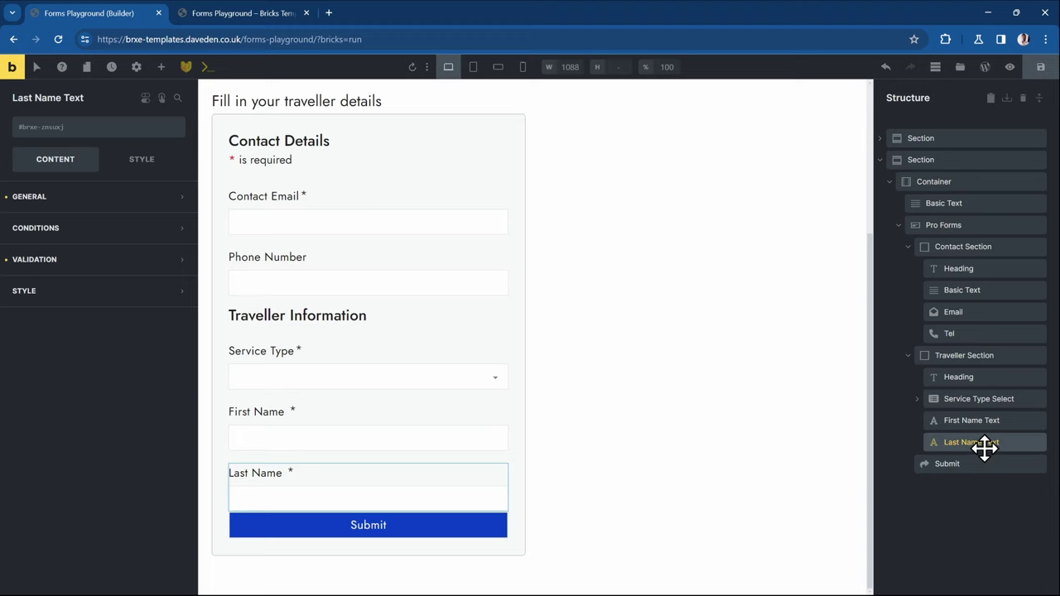
{"action": "left_click", "coordinate": [160, 66]}
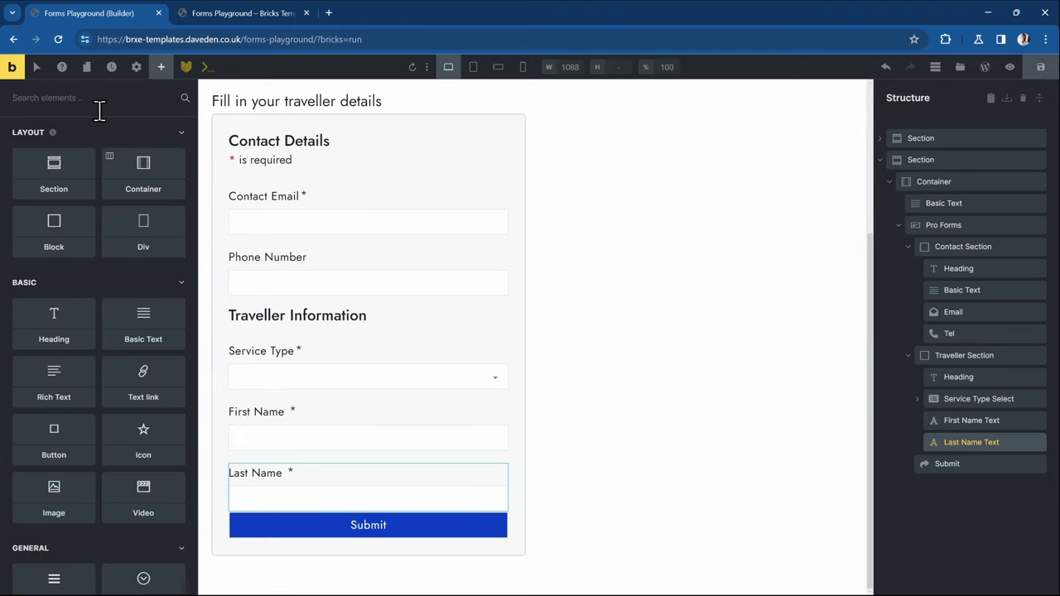
{"action": "type", "text": "sele"}
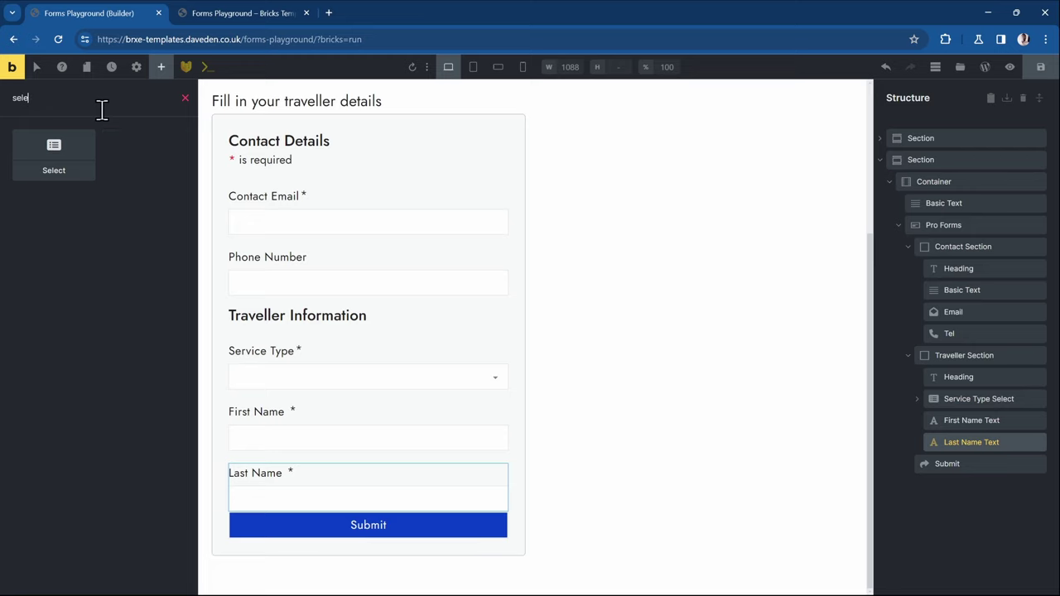
{"action": "left_click", "coordinate": [48, 155]}
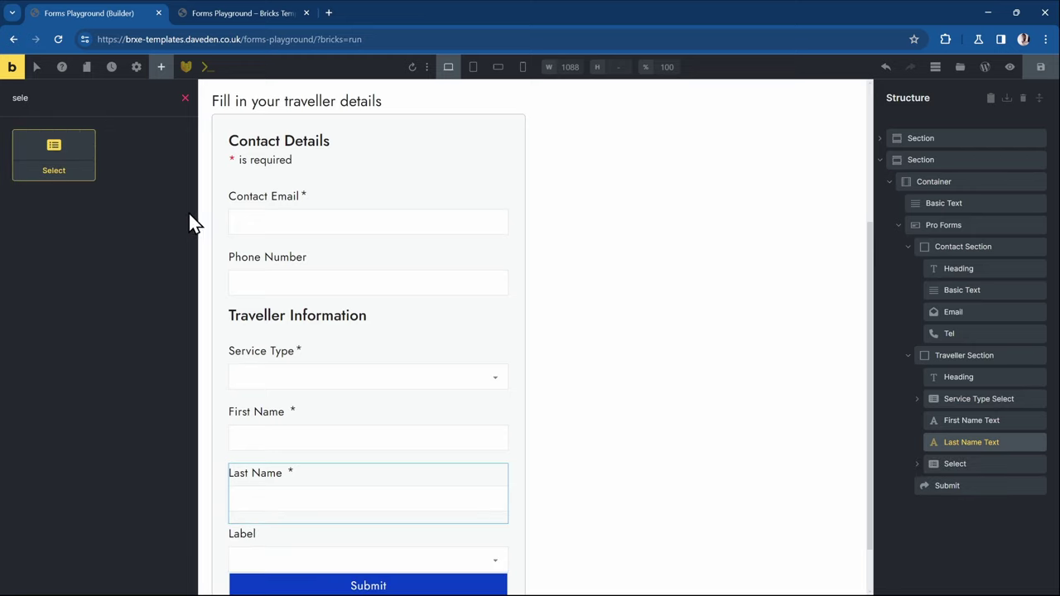
- Rename the new Select element to Gender Select and expand it in the structure tree
{"action": "left_click", "coordinate": [956, 463]}
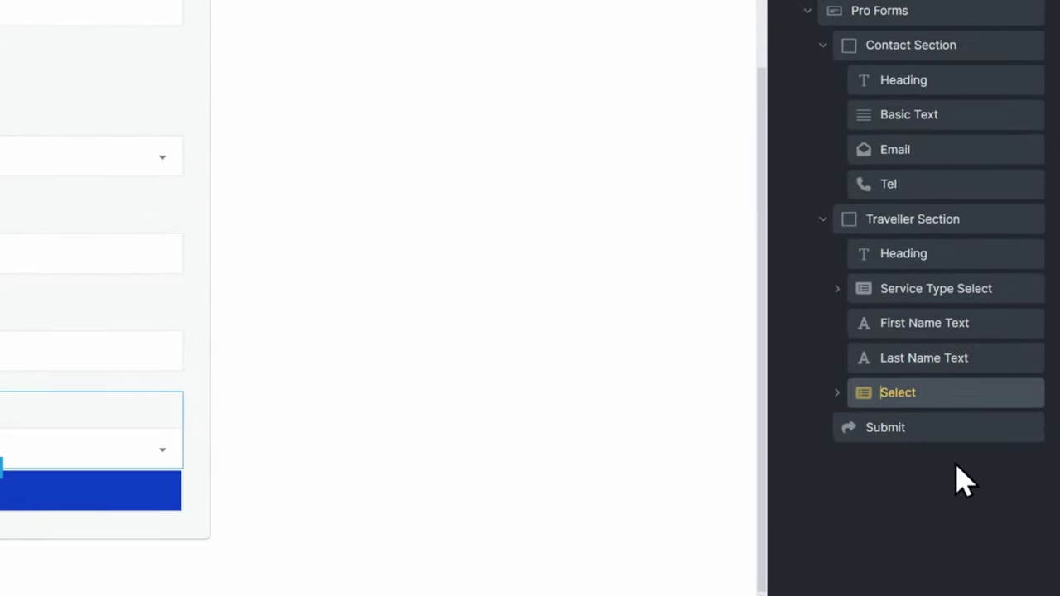
{"action": "type", "text": "Gender"}
{"action": "left_click", "coordinate": [837, 393]}
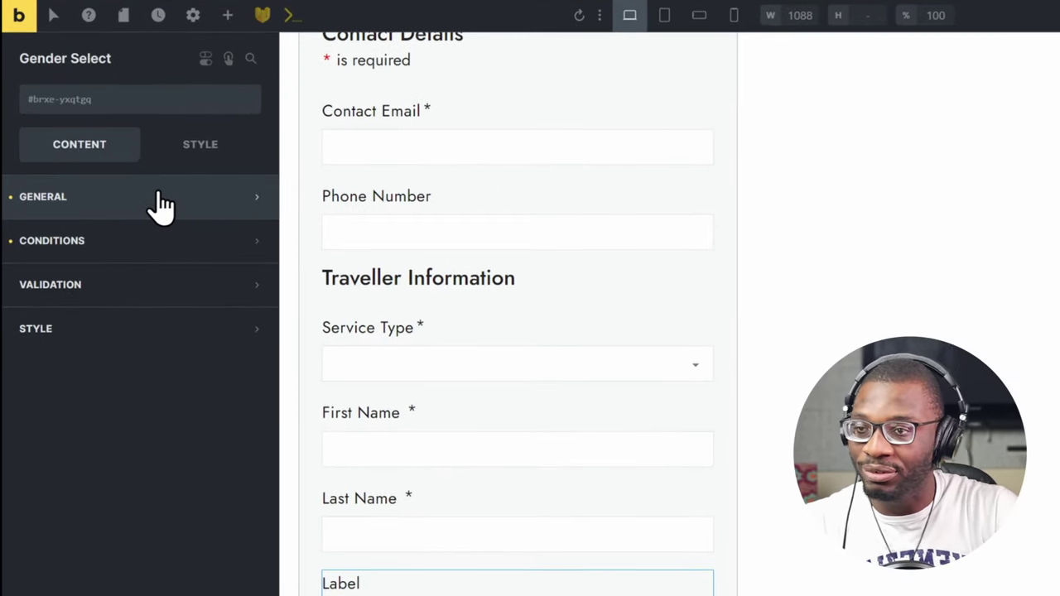
- Set the Gender Select field's custom ID to gender in its general settings
{"action": "left_click", "coordinate": [112, 202]}
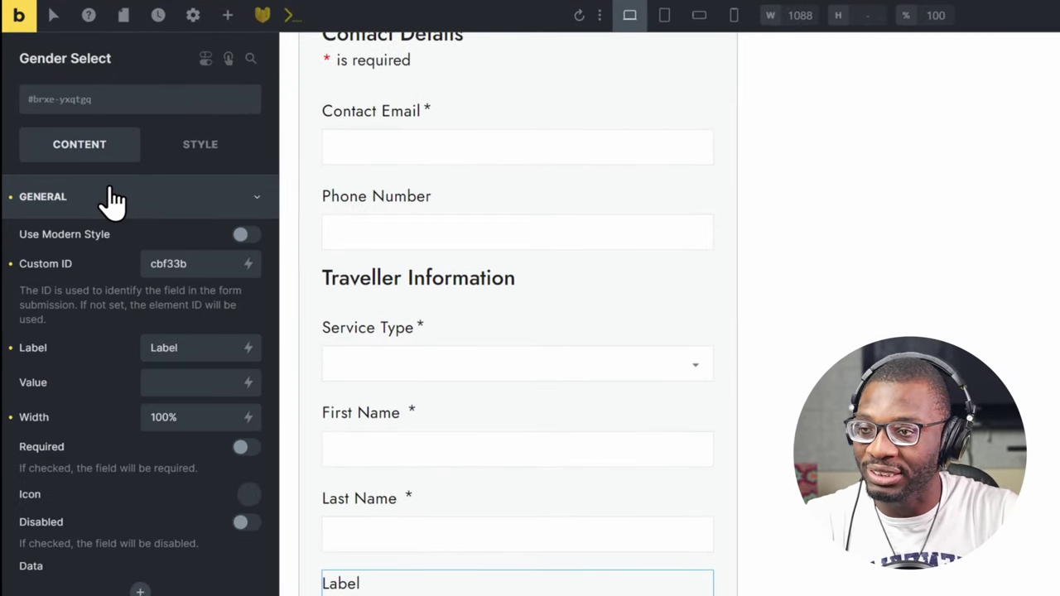
{"action": "double_click", "coordinate": [178, 264]}
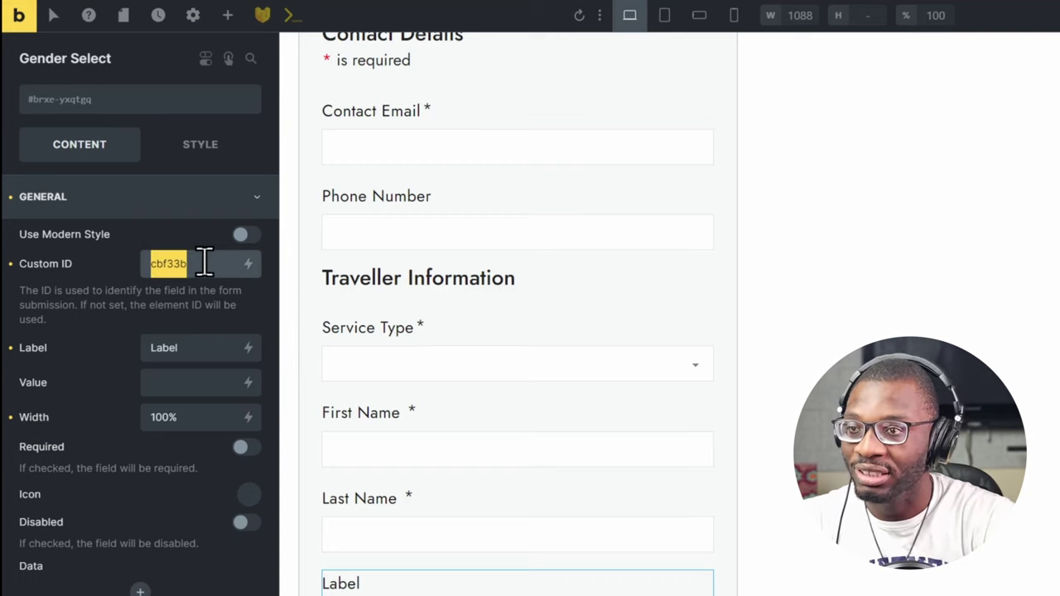
{"action": "type", "text": "gender"}
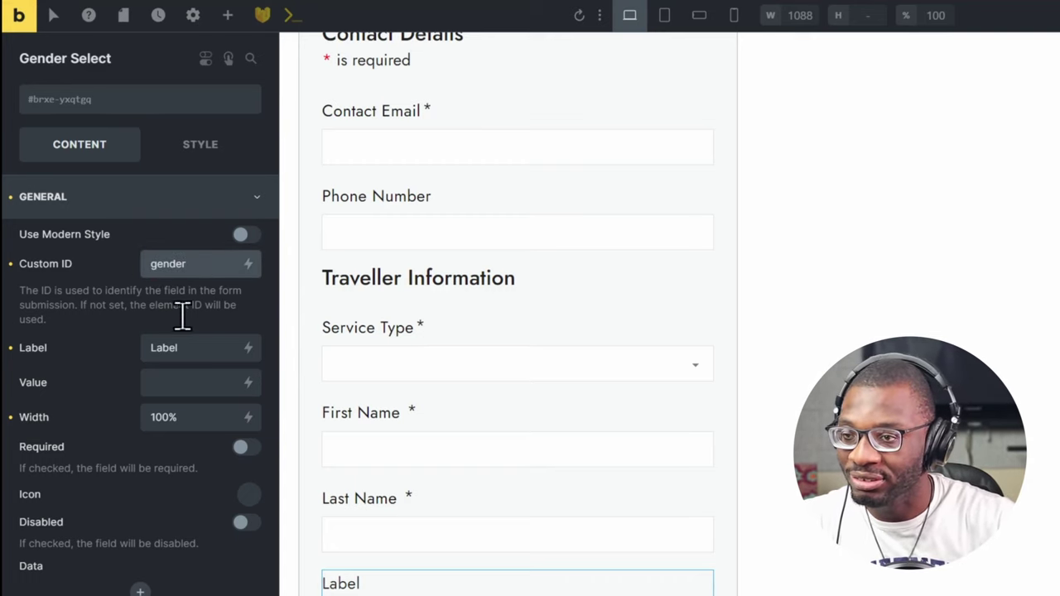
- Label the Gender Select field "Gender as is written on your travel document" and make it required
{"action": "double_click", "coordinate": [165, 346]}
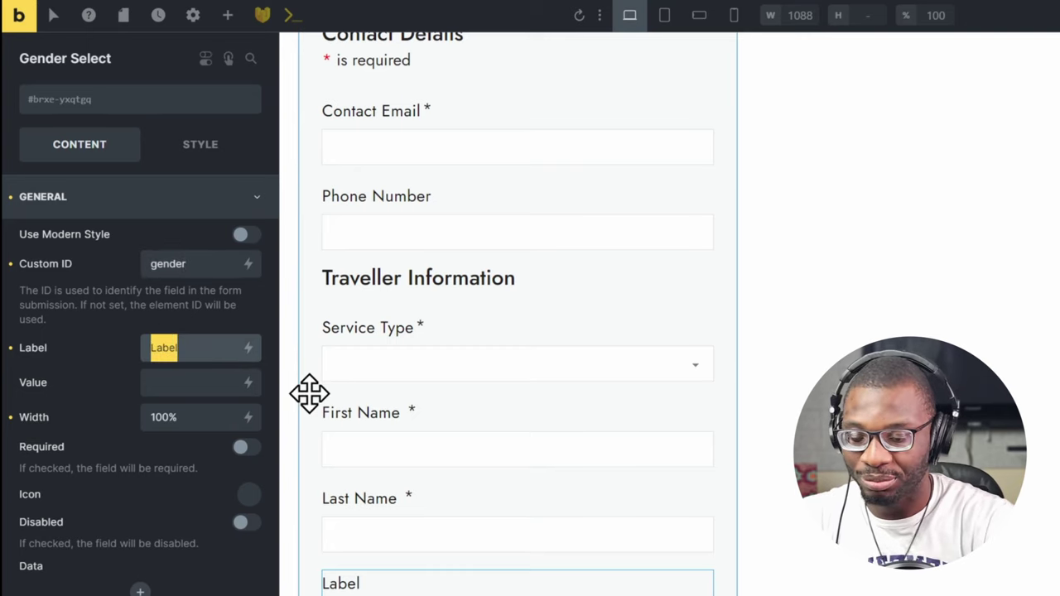
{"action": "type", "text": "Gender "}
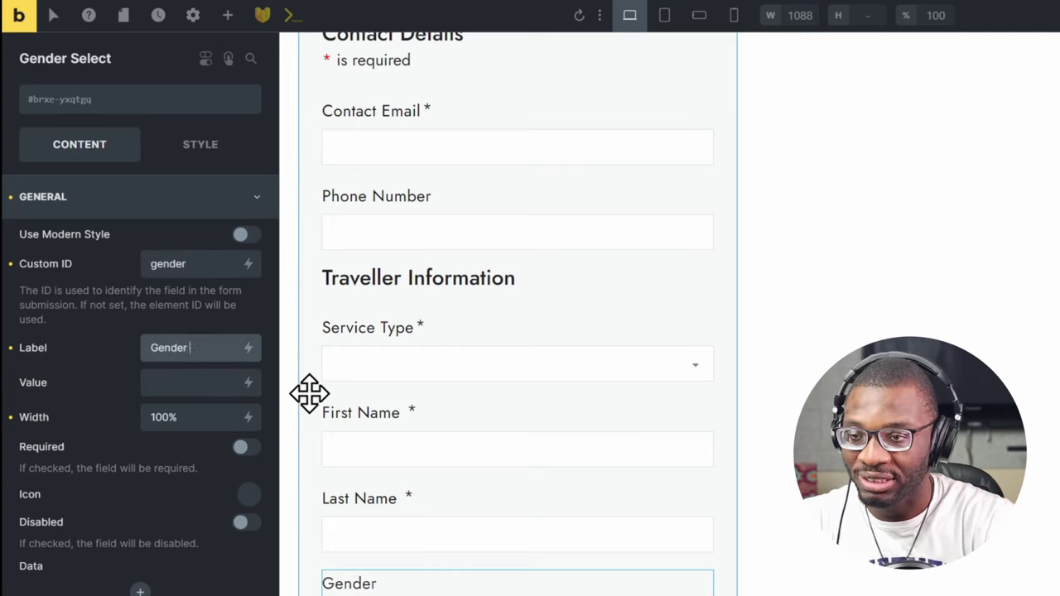
{"action": "type", "text": "as is wri"}
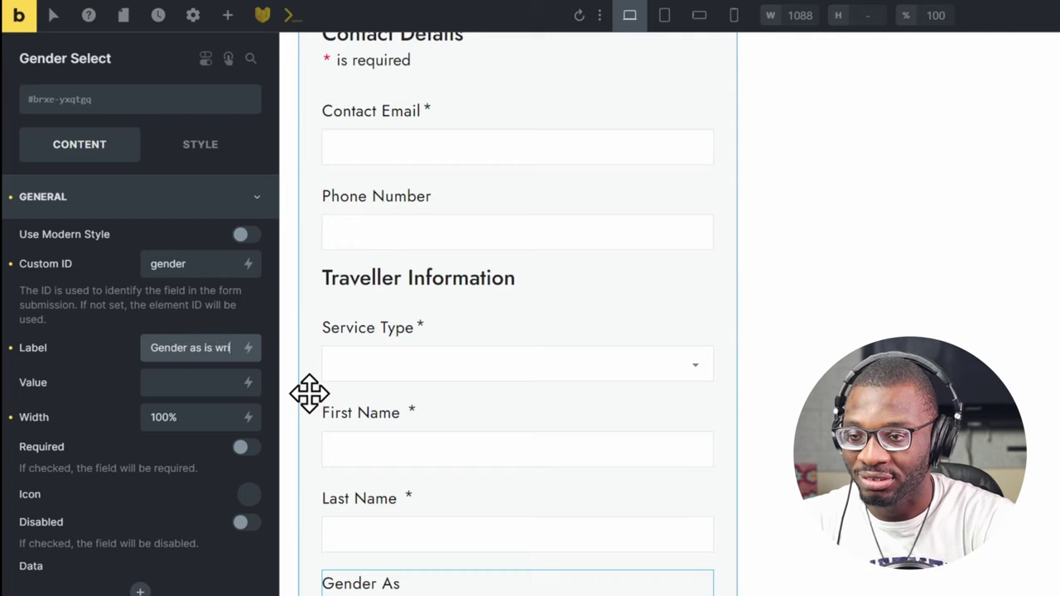
{"action": "type", "text": "tten on your"}
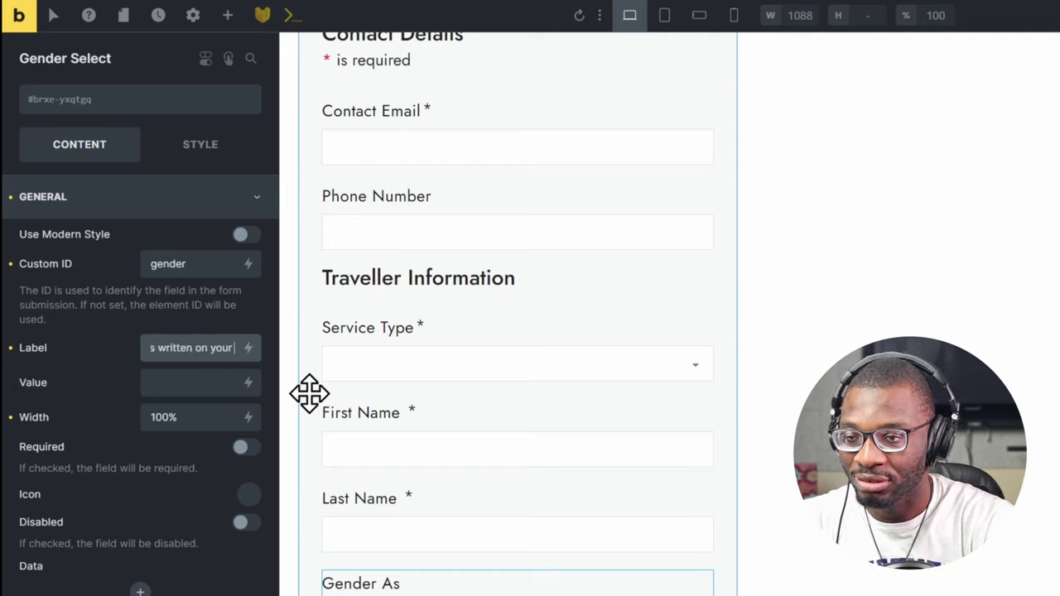
{"action": "type", "text": " travel docu"}
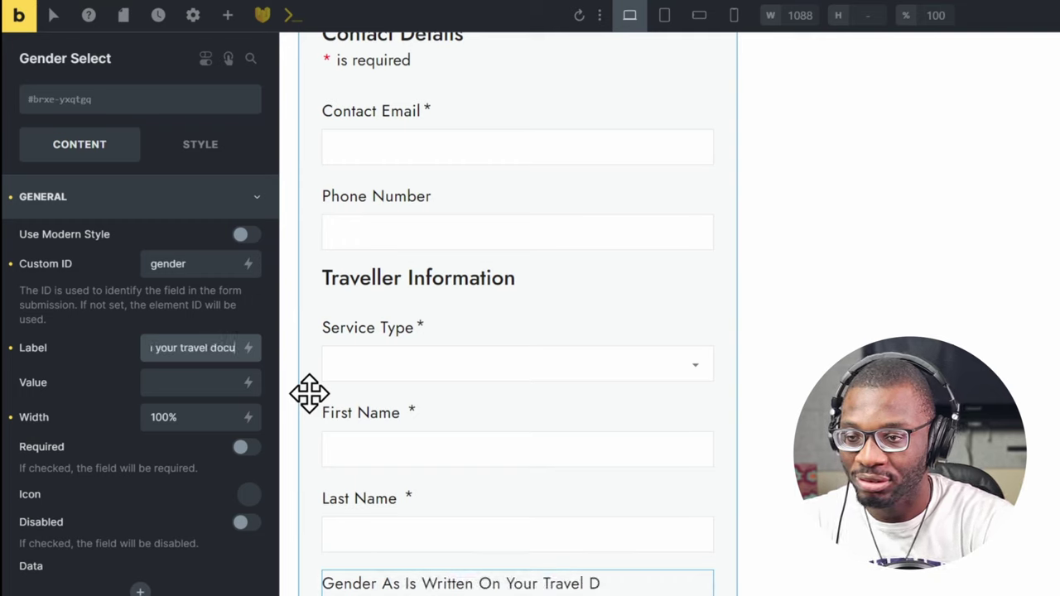
{"action": "type", "text": "ment"}
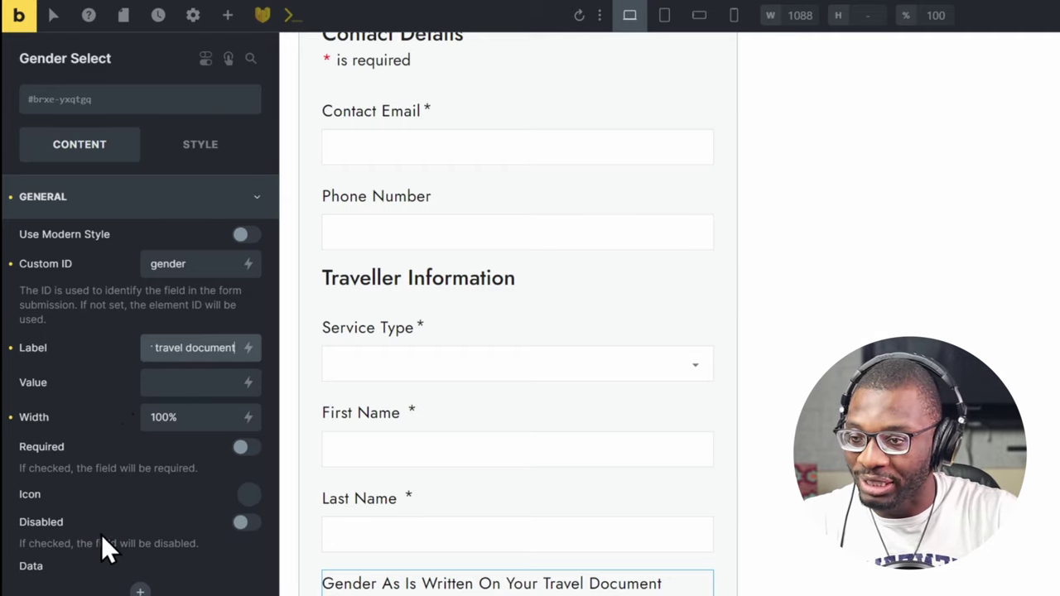
{"action": "left_click", "coordinate": [241, 447]}
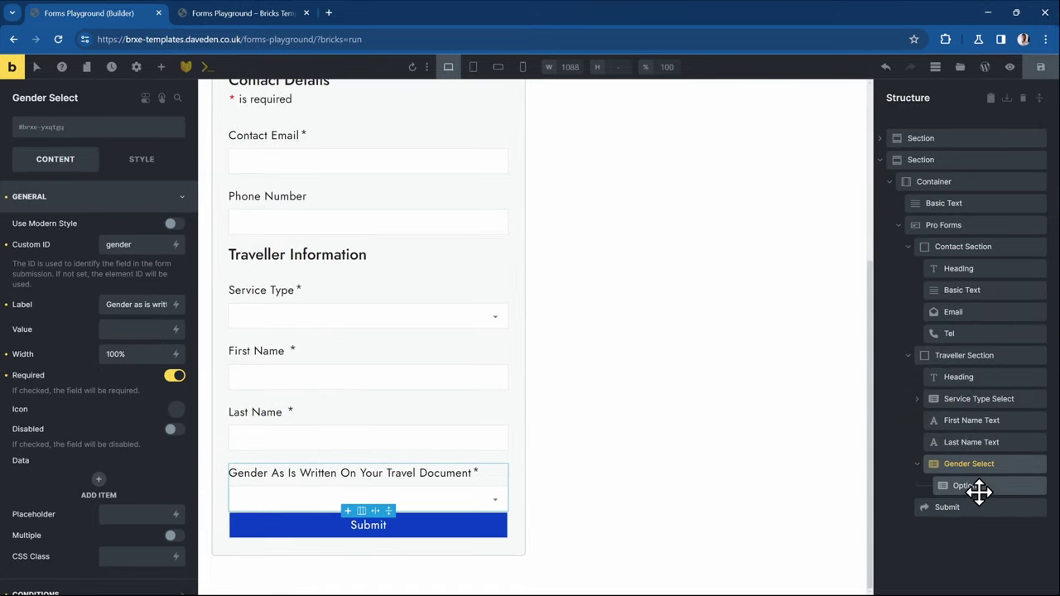
- Set both the label and the value of the Gender Select's option to Male
{"action": "left_click", "coordinate": [977, 487]}
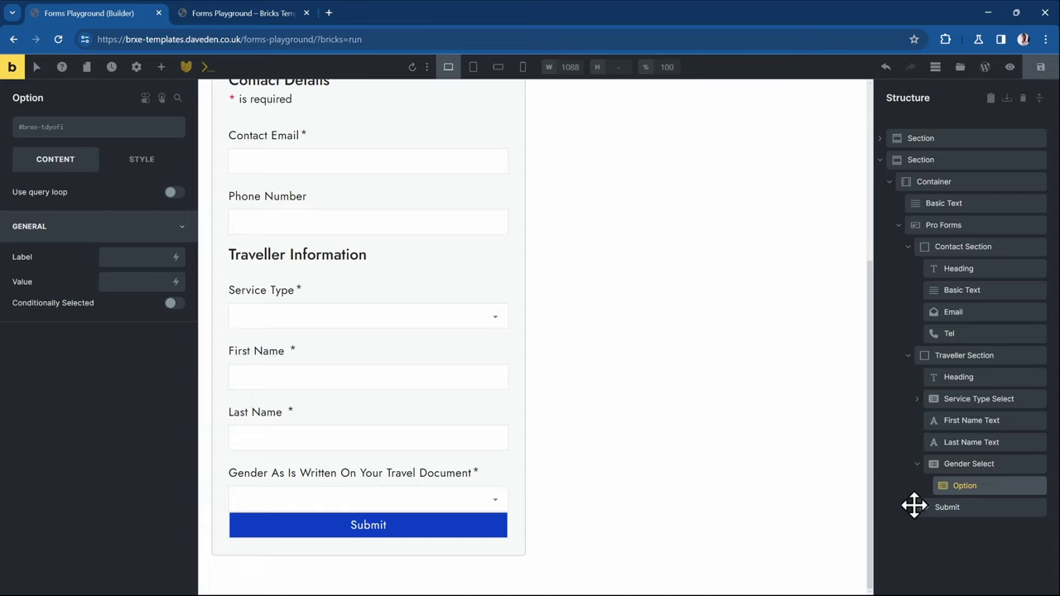
{"action": "left_click", "coordinate": [141, 255]}
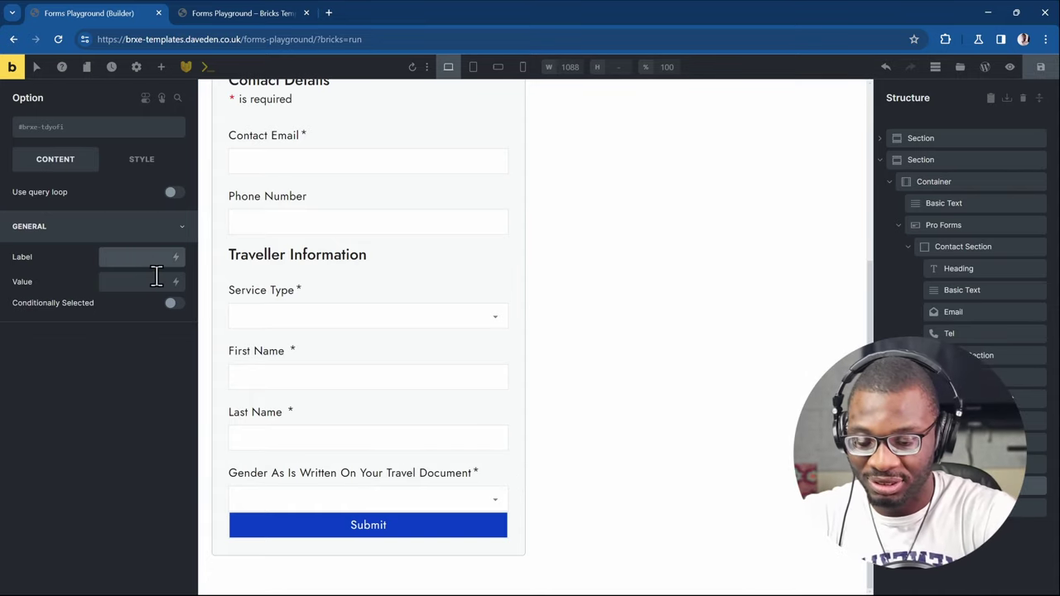
{"action": "type", "text": "Male"}
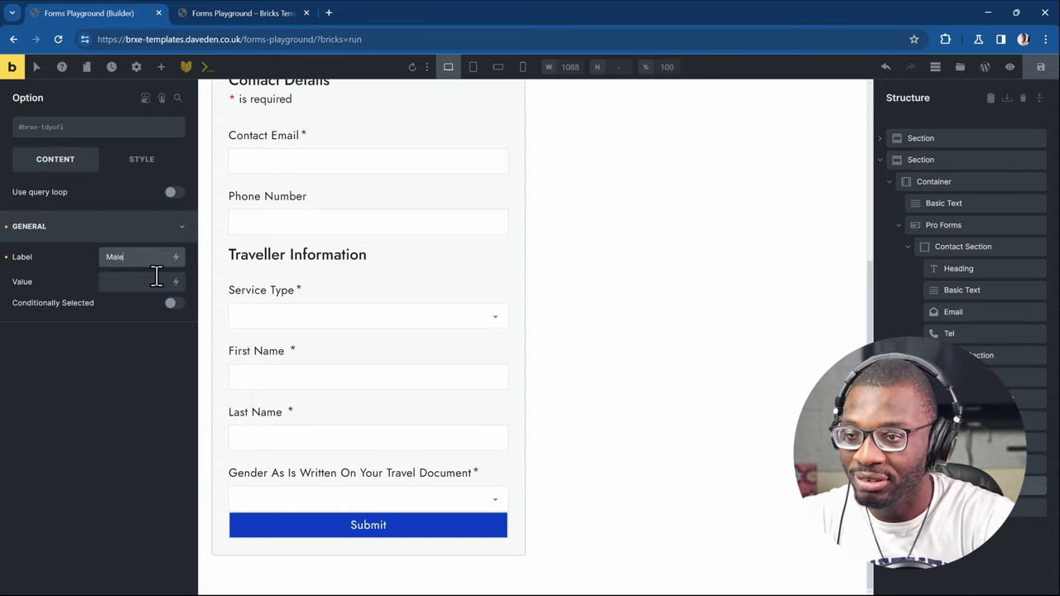
{"action": "left_click", "coordinate": [156, 276]}
{"action": "type", "text": "Male"}
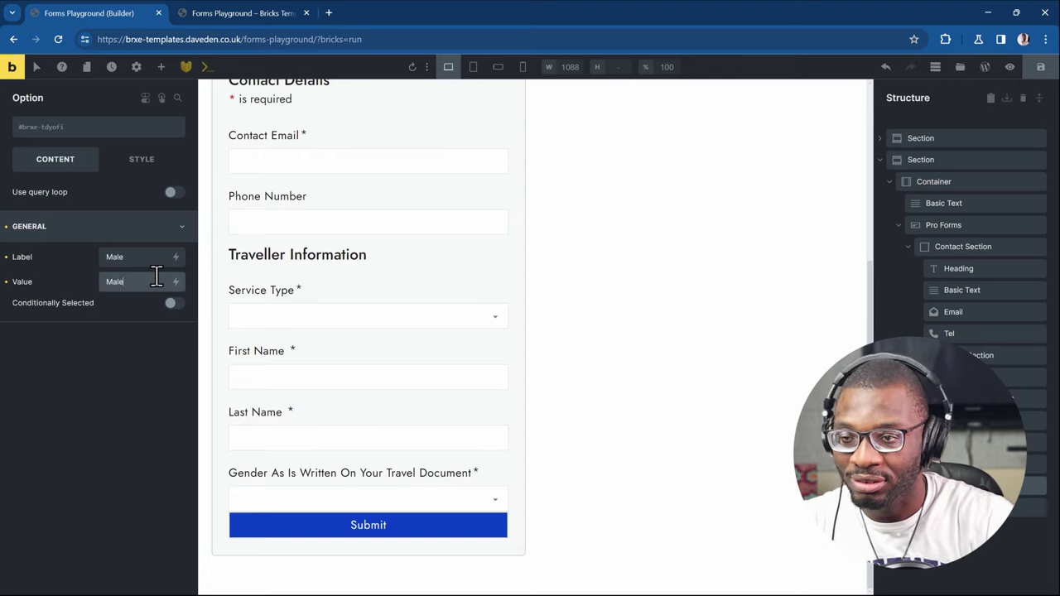
- Duplicate the Gender Select's Male option and set the copy's label and value to Female
{"action": "left_click", "coordinate": [1001, 487]}
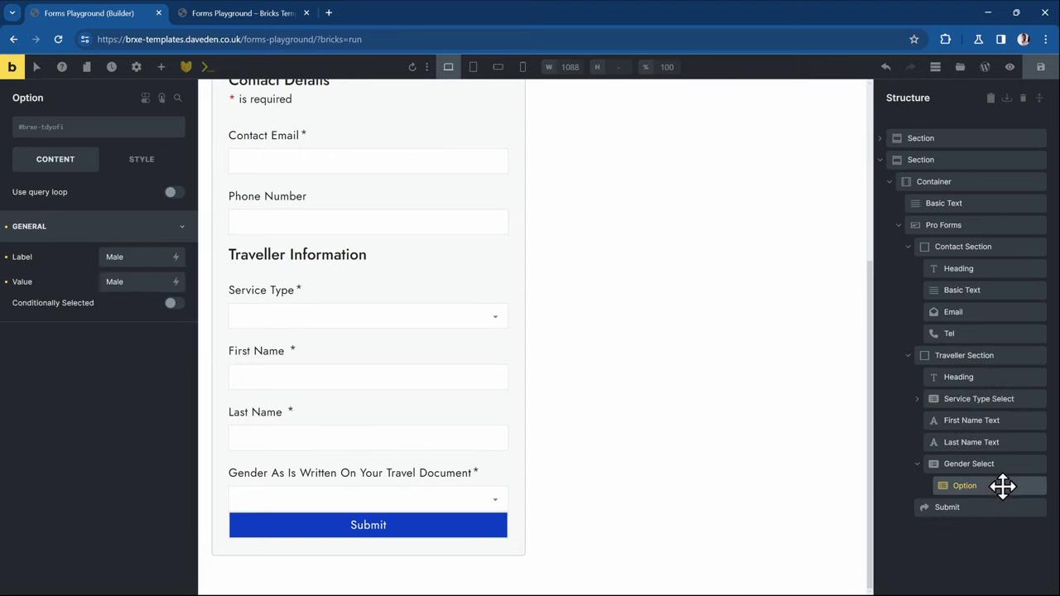
{"action": "key", "text": "ctrl+d"}
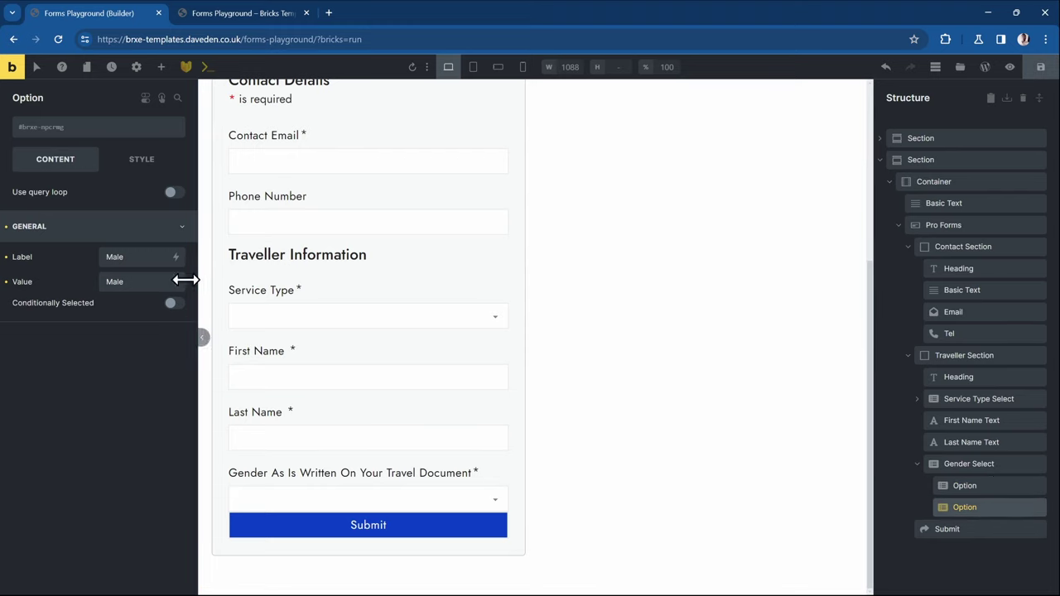
{"action": "double_click", "coordinate": [115, 257]}
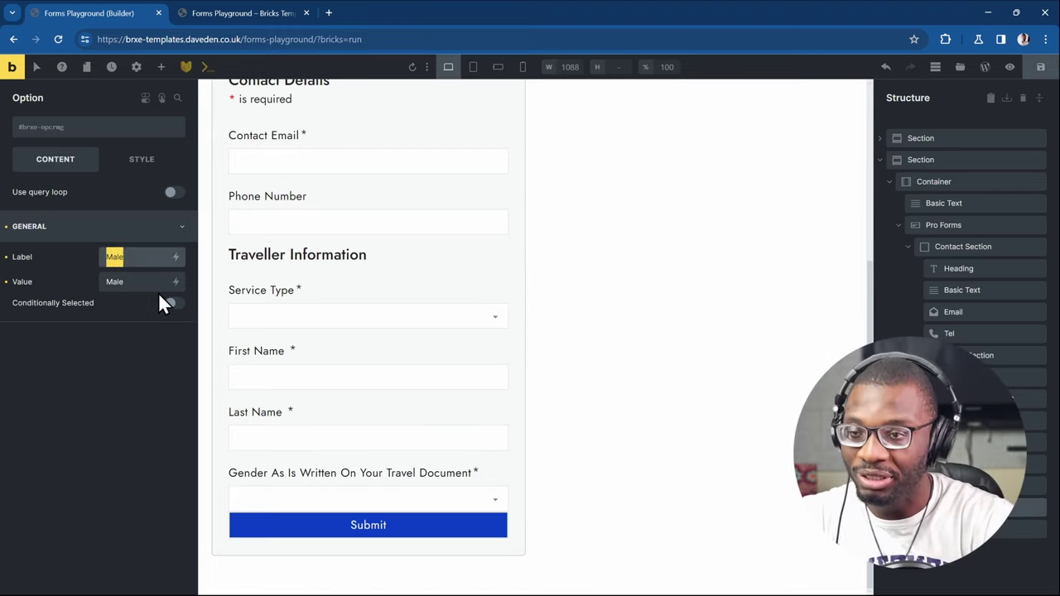
{"action": "type", "text": "Female"}
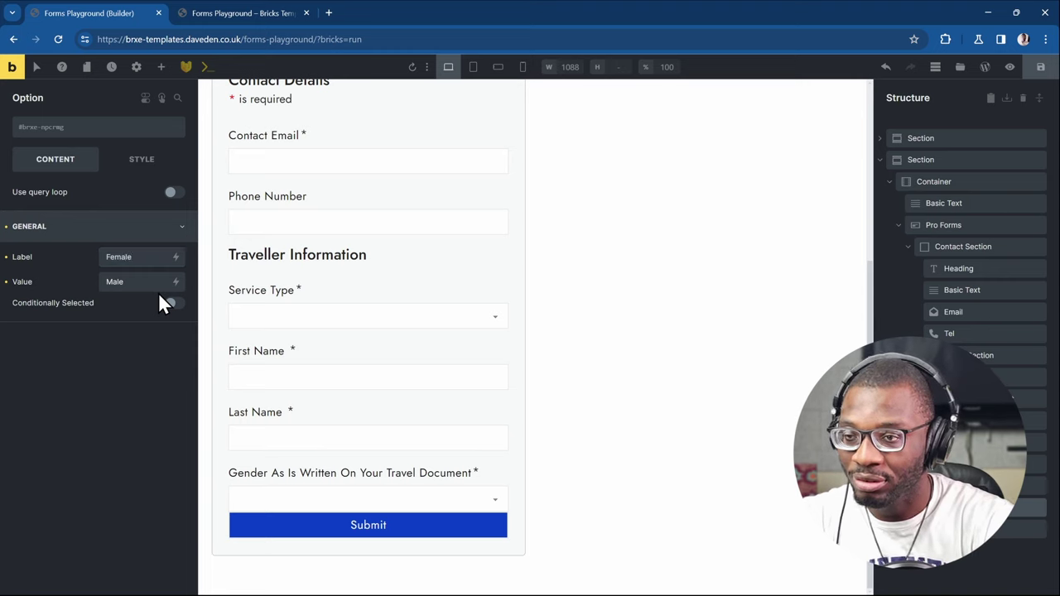
{"action": "key", "text": "Tab"}
{"action": "type", "text": "Fema"}
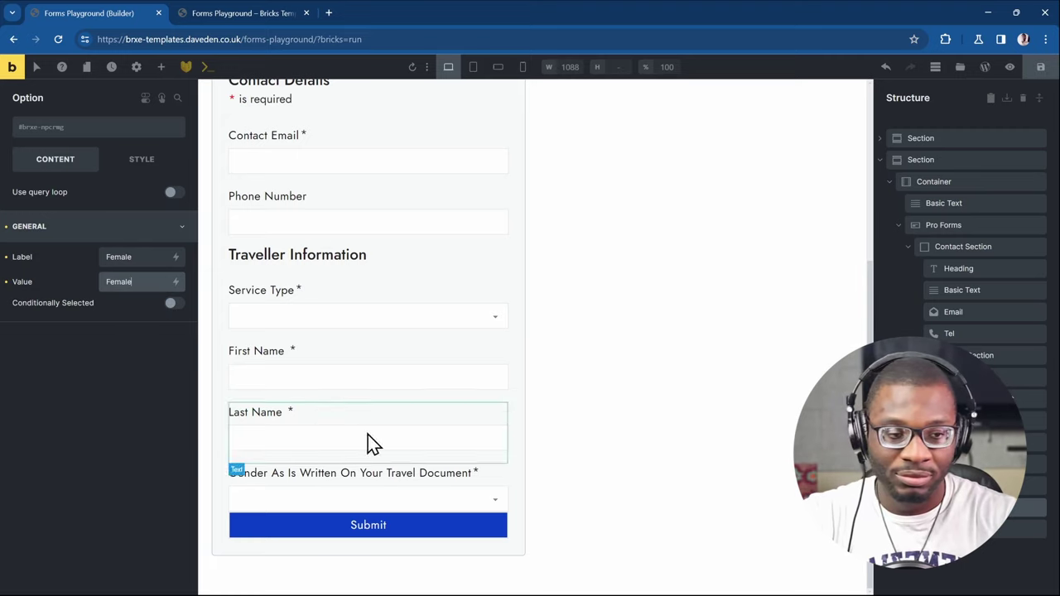
- Duplicate the Male option again and label the first of the two "Please enter your gender"
{"action": "left_click", "coordinate": [982, 486]}
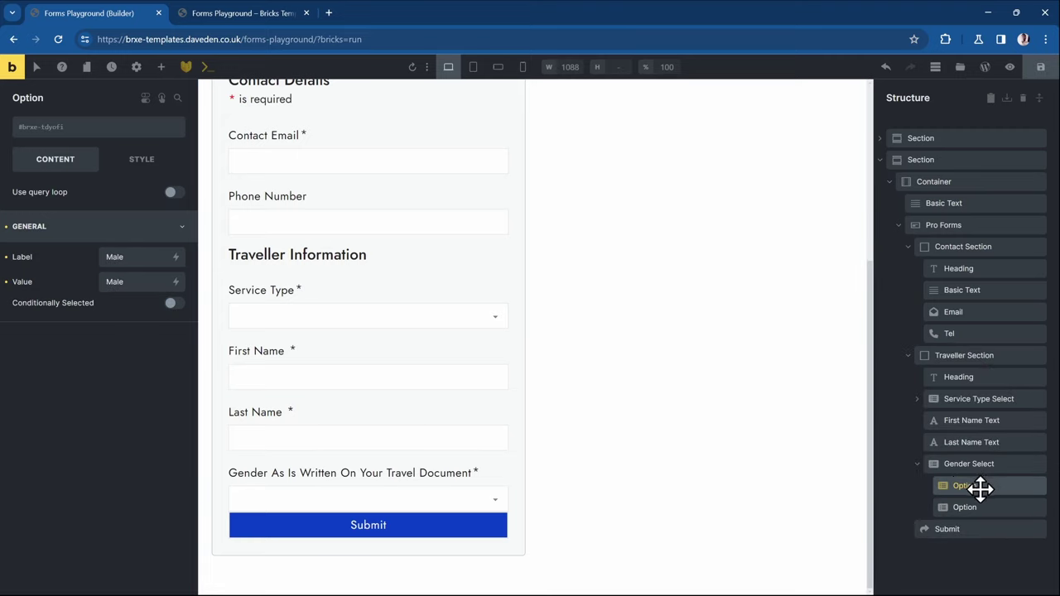
{"action": "key", "text": "ctrl+d"}
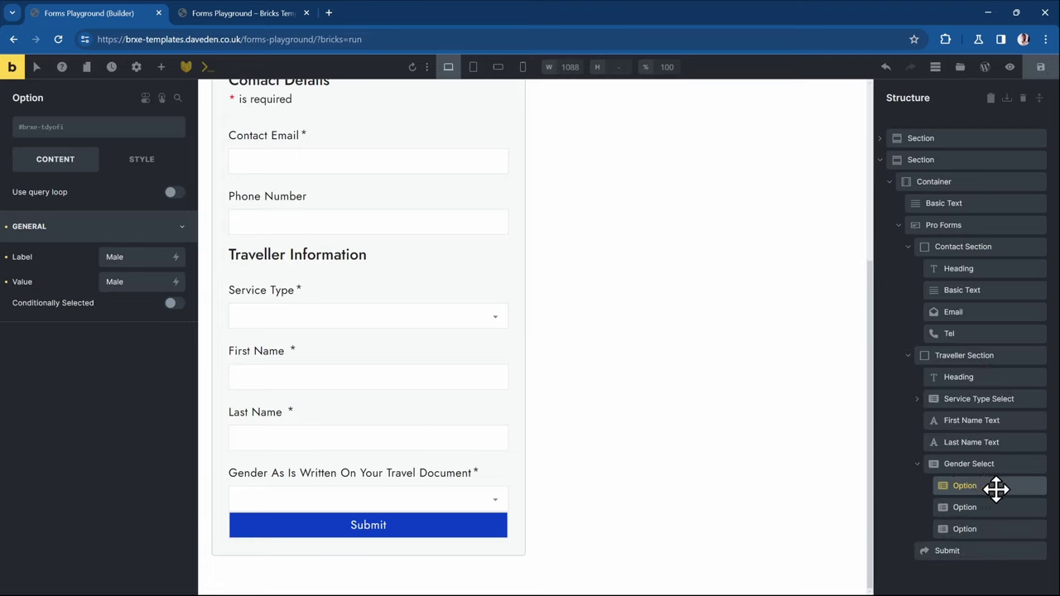
{"action": "double_click", "coordinate": [132, 257]}
{"action": "type", "text": "Plea"}
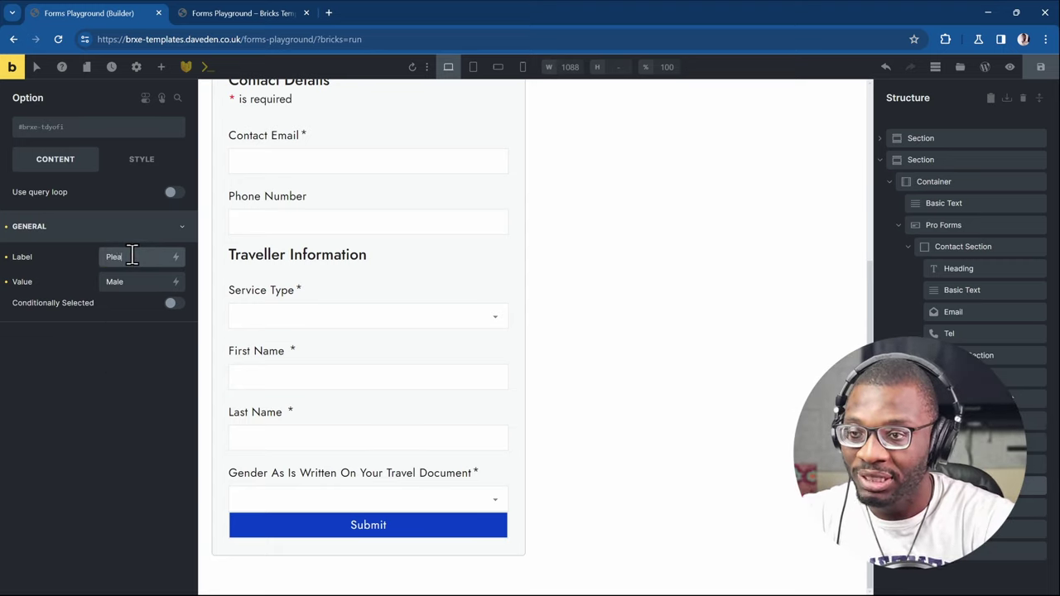
{"action": "type", "text": "se enter y"}
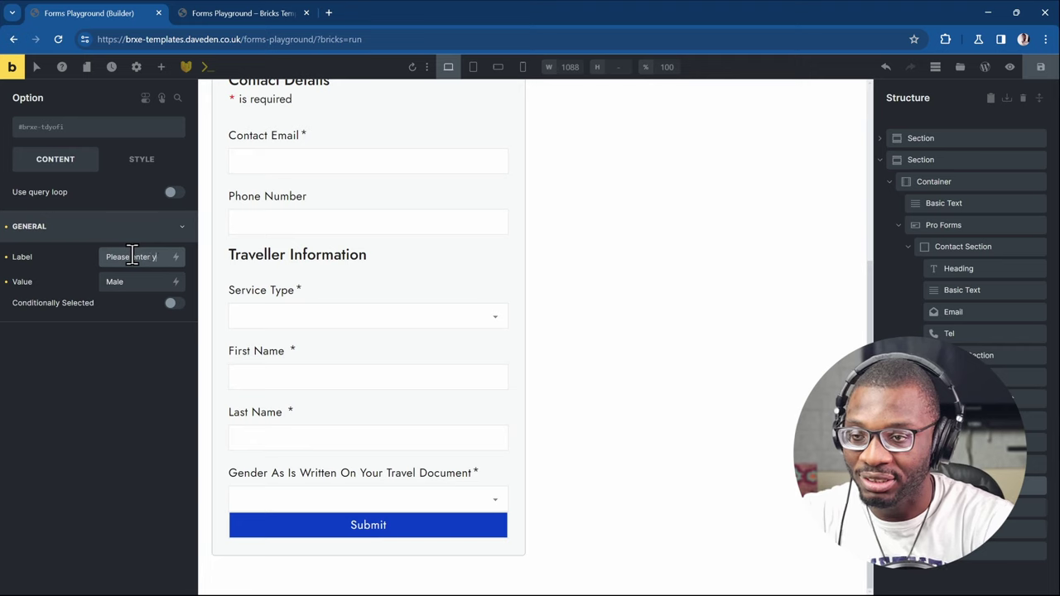
{"action": "type", "text": "our gender"}
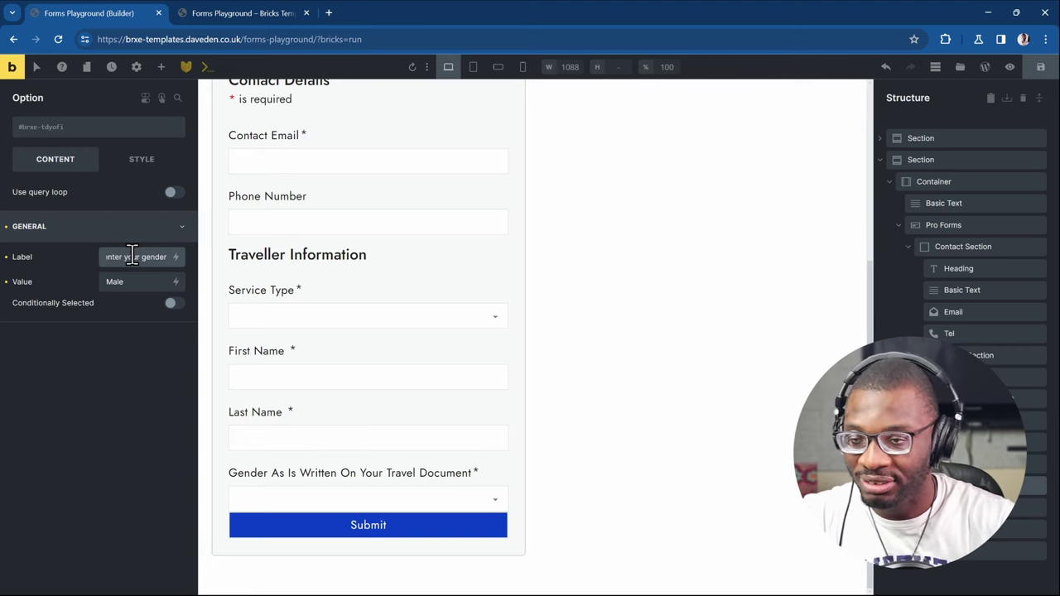
- Clear the value of the "Please enter your gender" option and rename the element to Placeholder Option
{"action": "left_click", "coordinate": [148, 282]}
{"action": "double_click", "coordinate": [147, 282]}
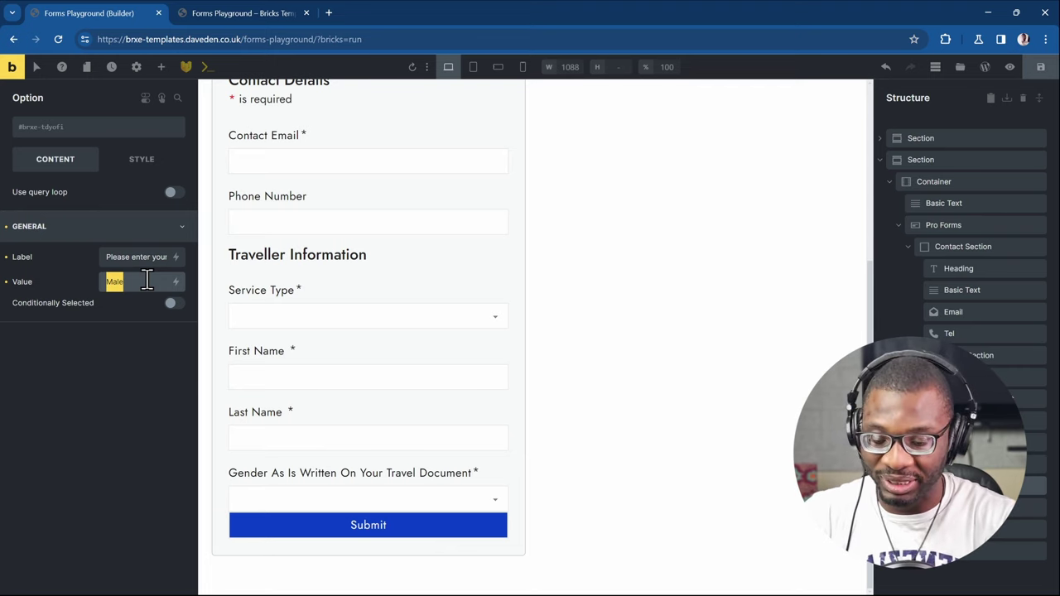
{"action": "key", "text": "BackSpace"}
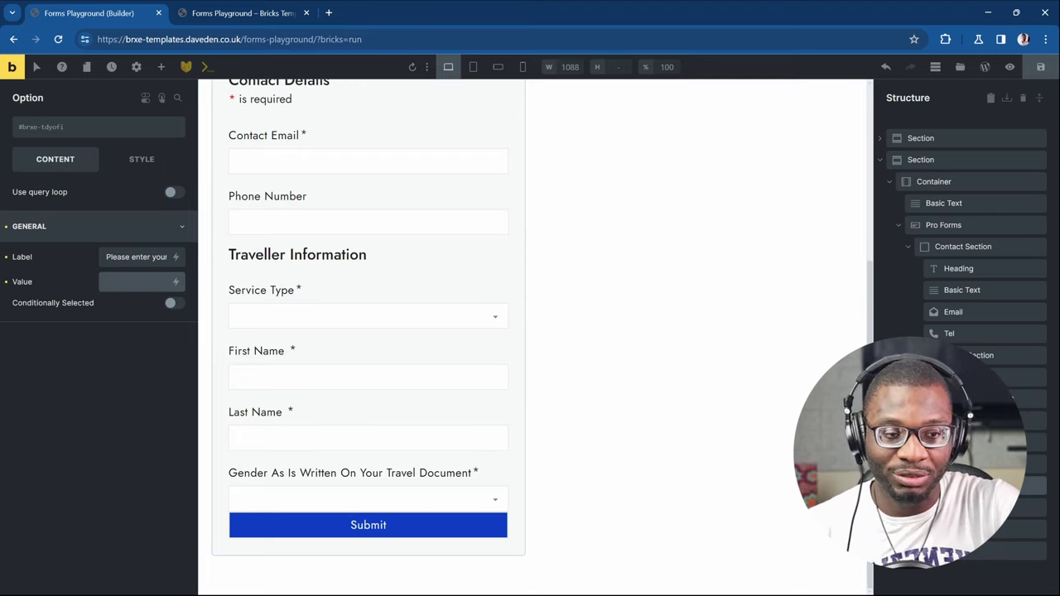
{"action": "left_click", "coordinate": [967, 486]}
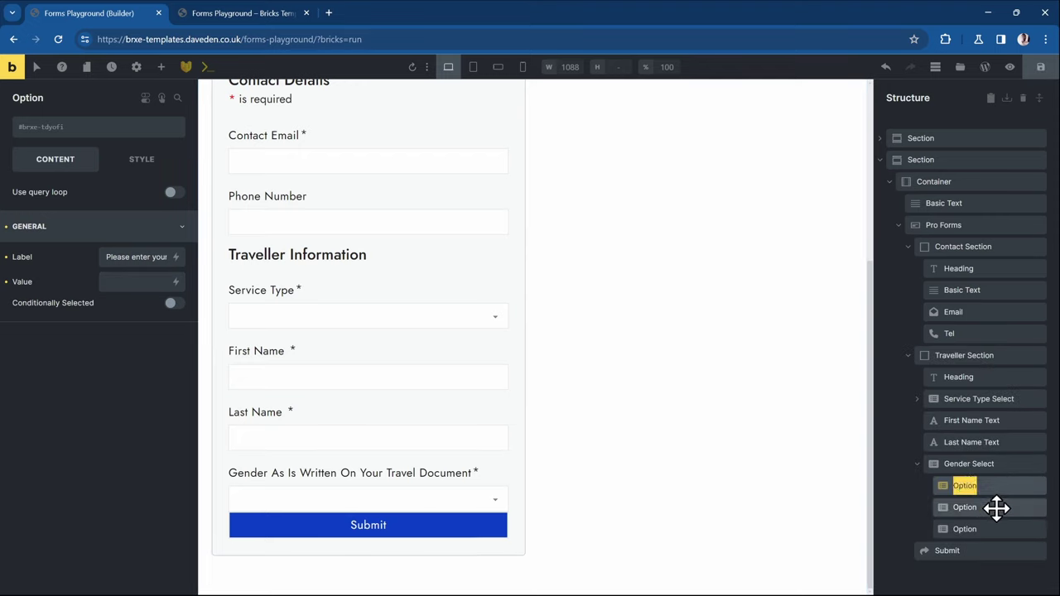
{"action": "type", "text": "Placeholder"}
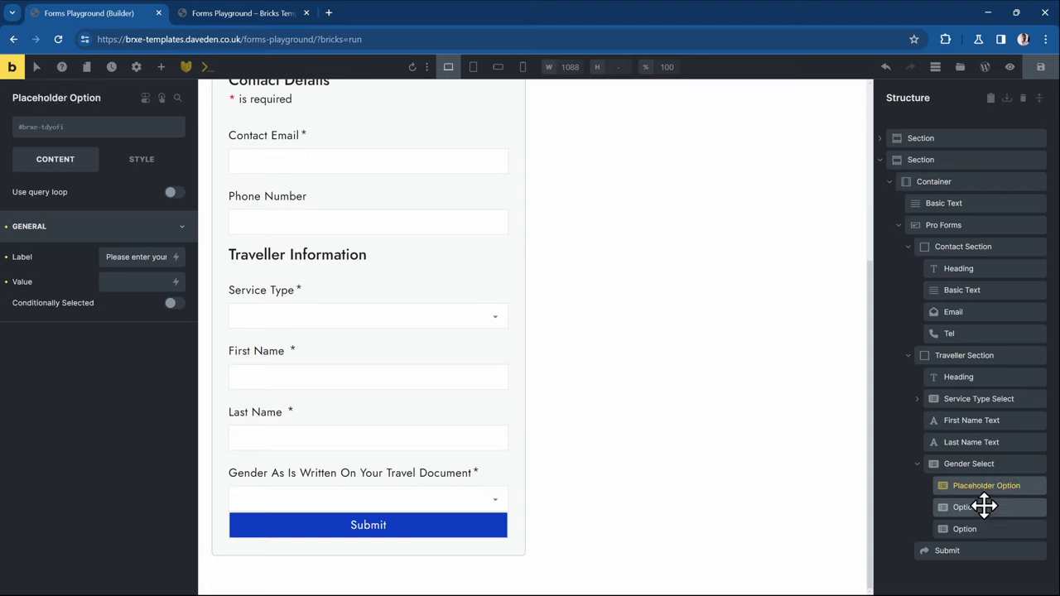
- Add a custom attribute named selected, without a value, to the Placeholder Option
{"action": "left_click", "coordinate": [148, 162]}
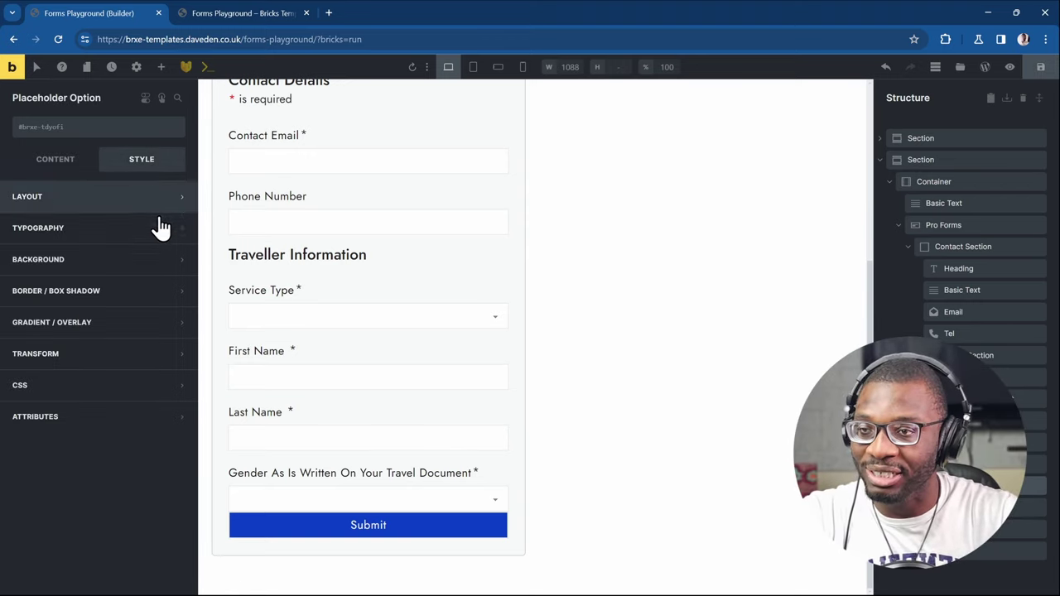
{"action": "left_click", "coordinate": [62, 417]}
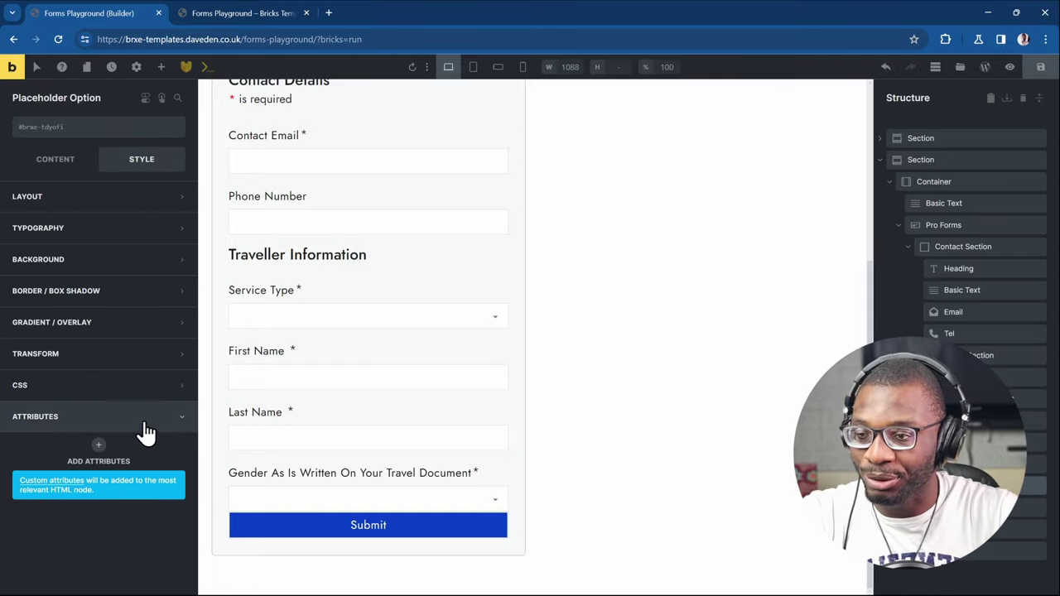
{"action": "left_click", "coordinate": [101, 454]}
{"action": "scroll", "coordinate": [140, 434], "scroll_direction": "down", "scroll_amount": 1}
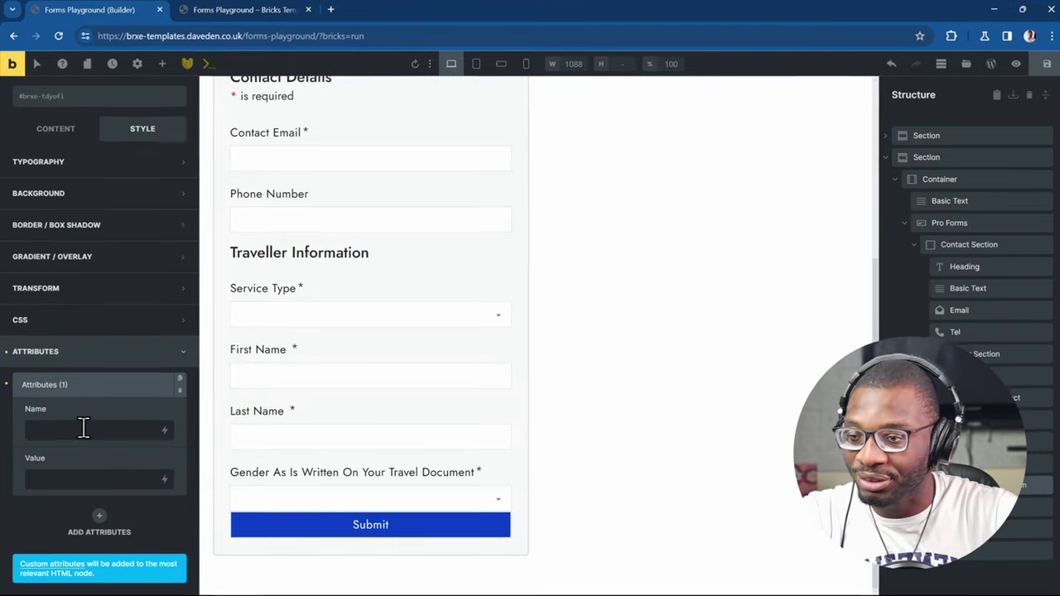
{"action": "left_click", "coordinate": [83, 429]}
{"action": "type", "text": "selected"}
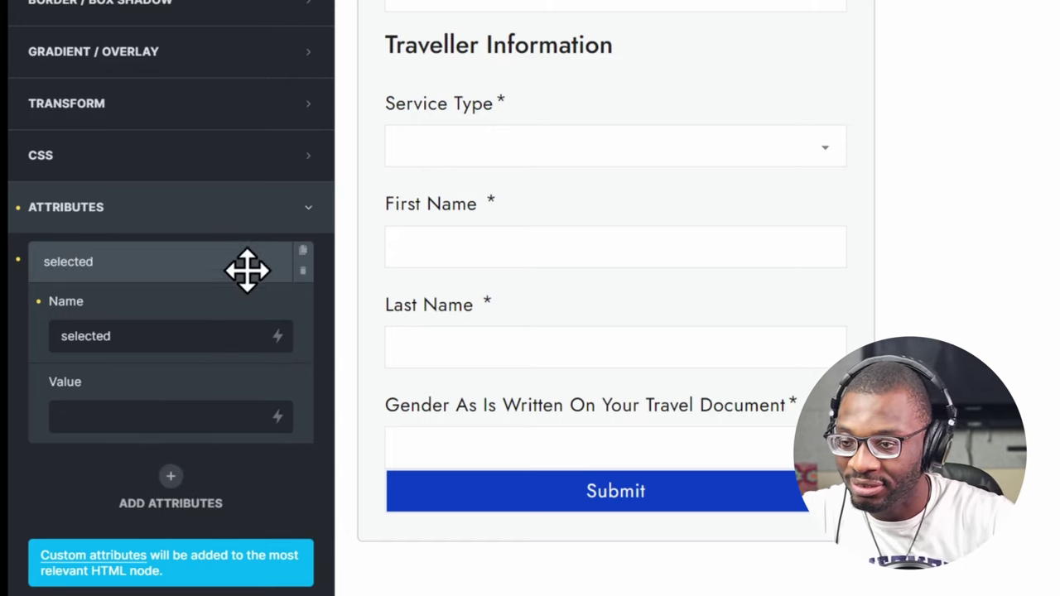
{"action": "left_click", "coordinate": [246, 269]}
- Add two more custom attributes without values to the Placeholder Option, named disabled and hidden
{"action": "left_click", "coordinate": [190, 426]}
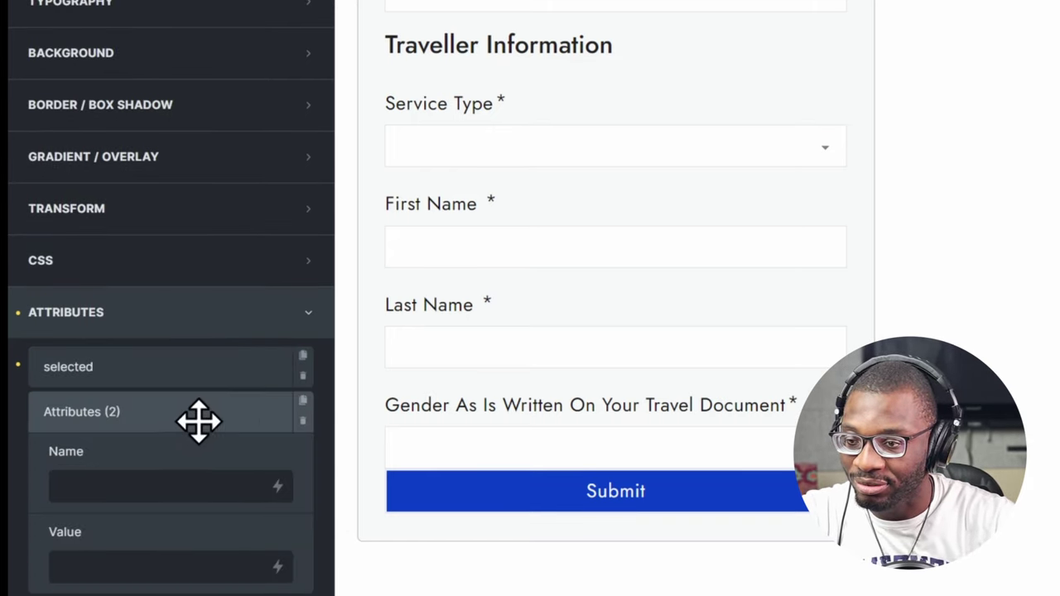
{"action": "left_click", "coordinate": [180, 480]}
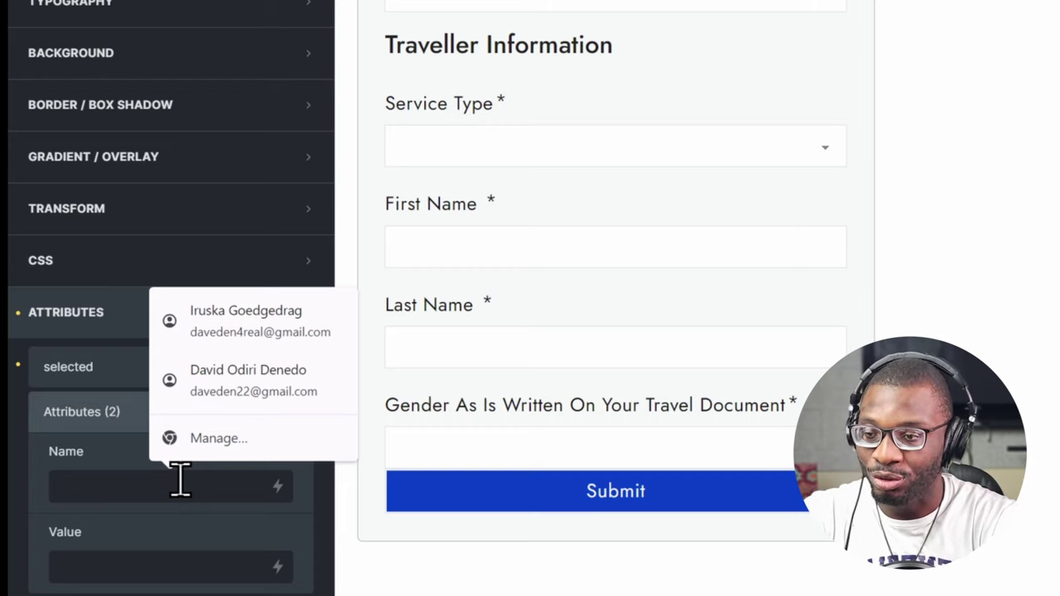
{"action": "type", "text": "disabled"}
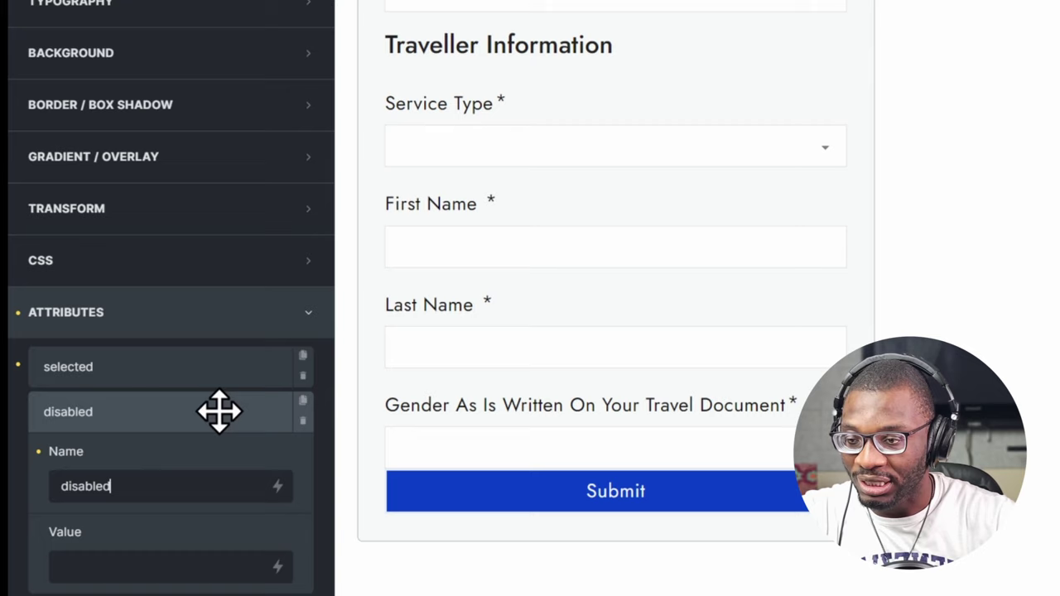
{"action": "left_click", "coordinate": [214, 413]}
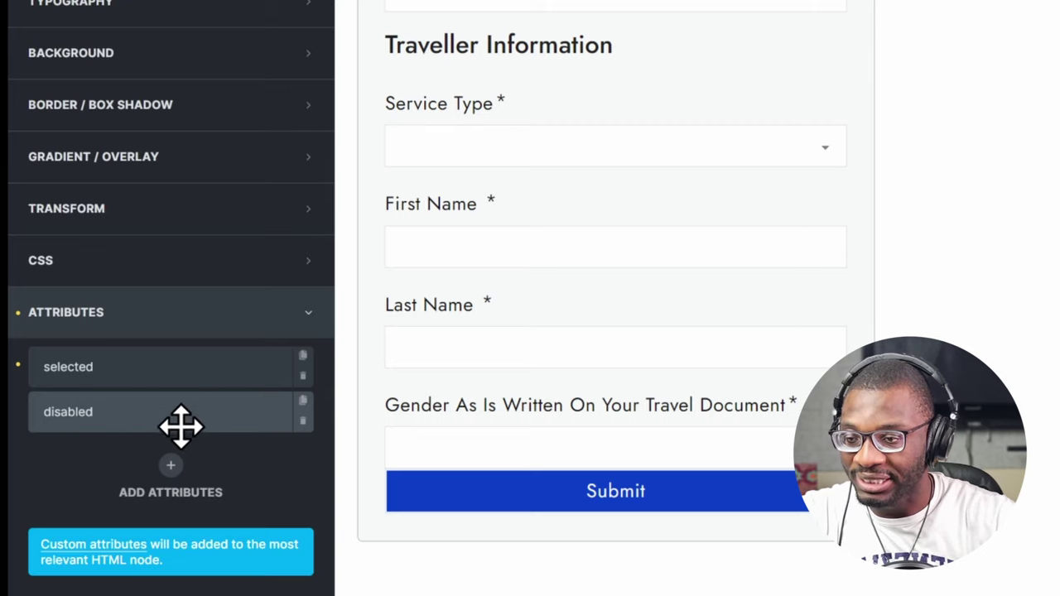
{"action": "left_click", "coordinate": [181, 495]}
{"action": "left_click", "coordinate": [216, 530]}
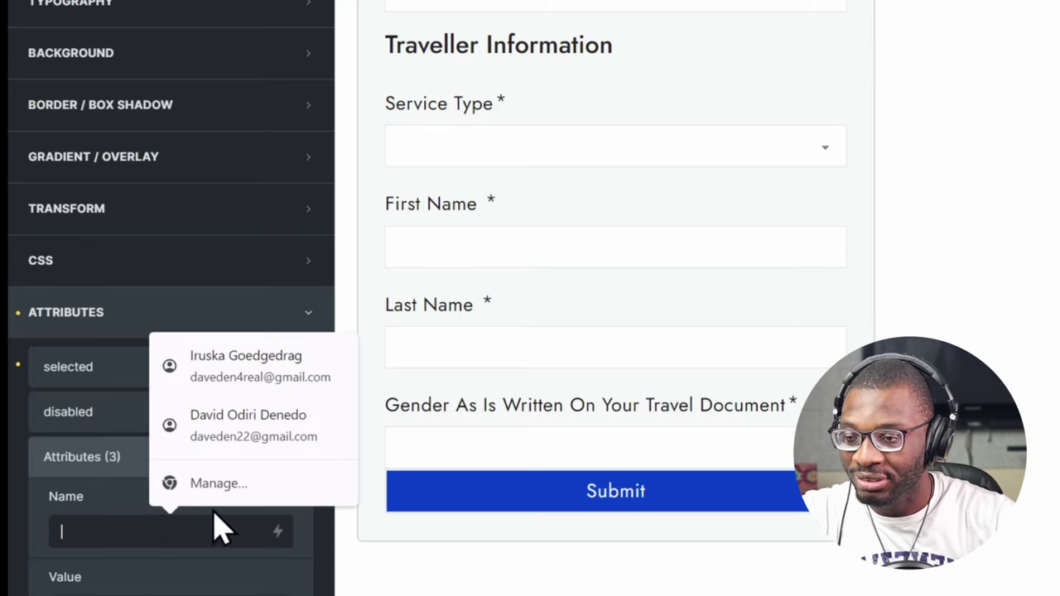
{"action": "type", "text": "hidden"}
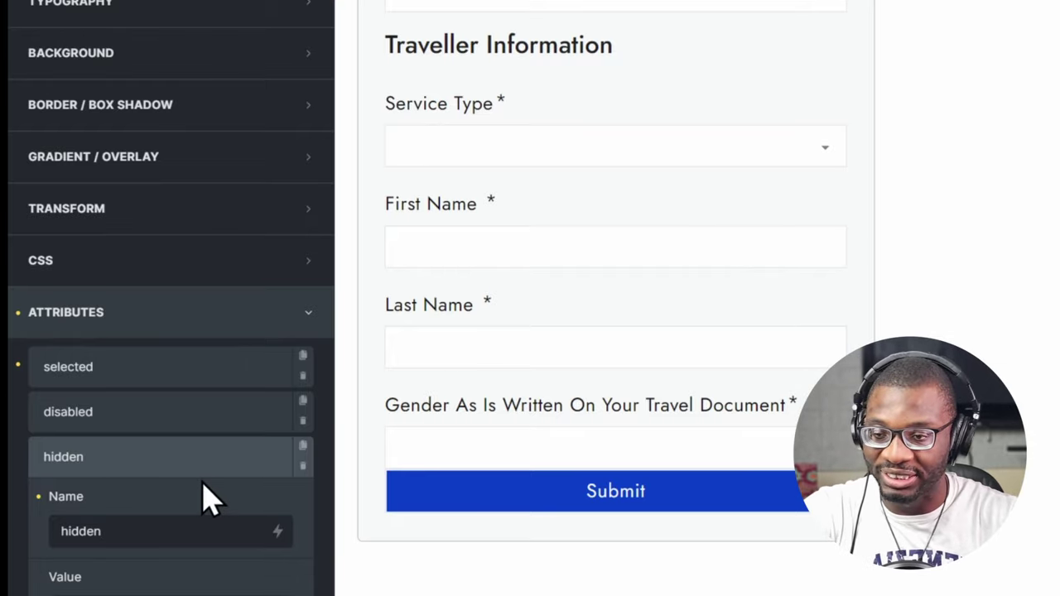
{"action": "left_click", "coordinate": [188, 460]}
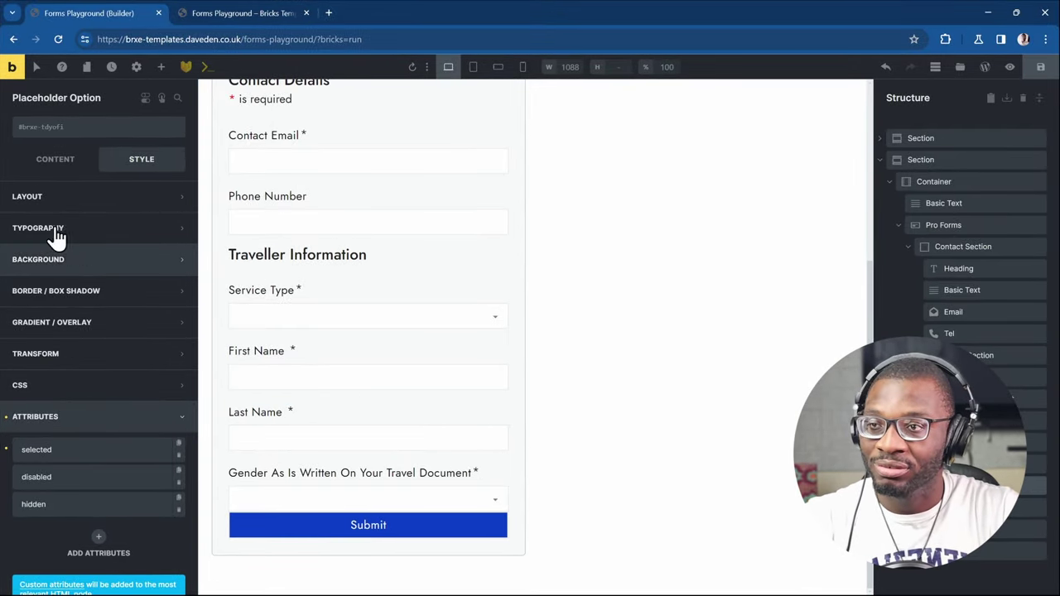
- Preview the form on the front end and test the gender dropdown by choosing Female
{"action": "left_click", "coordinate": [12, 66]}
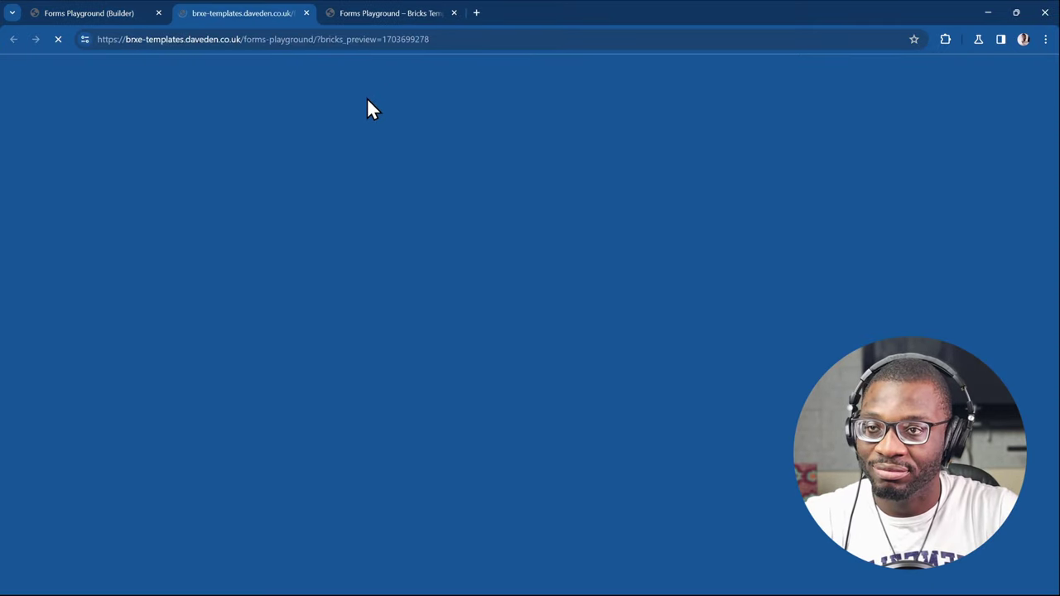
{"action": "scroll", "coordinate": [165, 203], "scroll_direction": "down", "scroll_amount": 5}
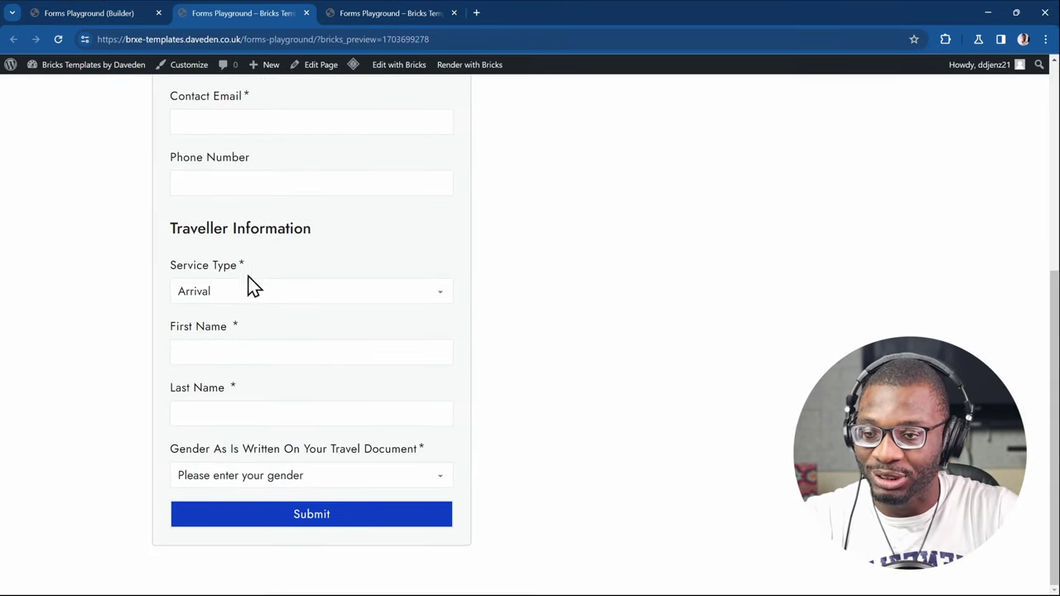
{"action": "left_click", "coordinate": [271, 478]}
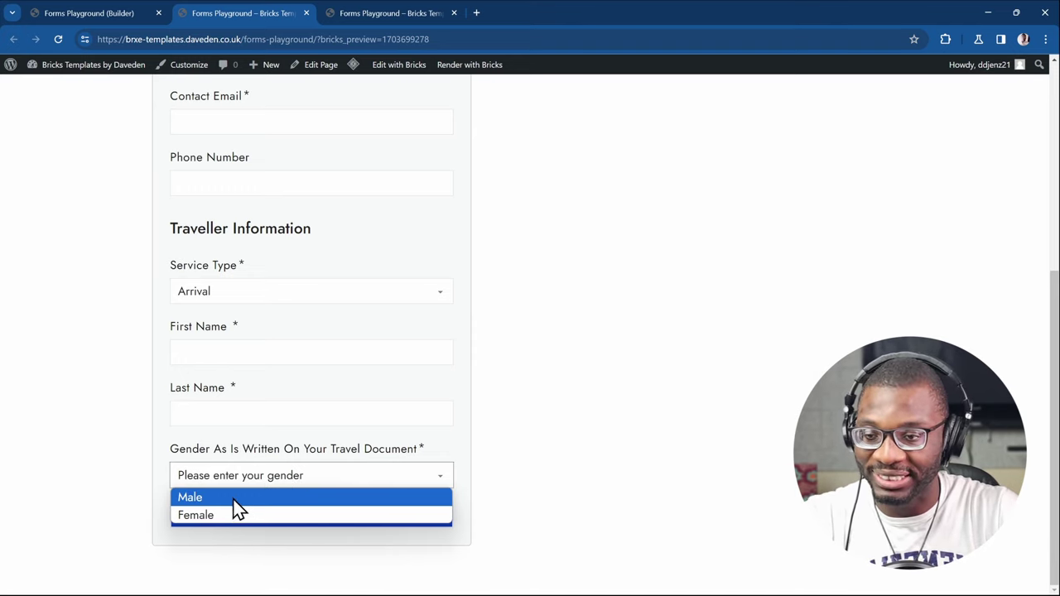
{"action": "left_click", "coordinate": [202, 514]}
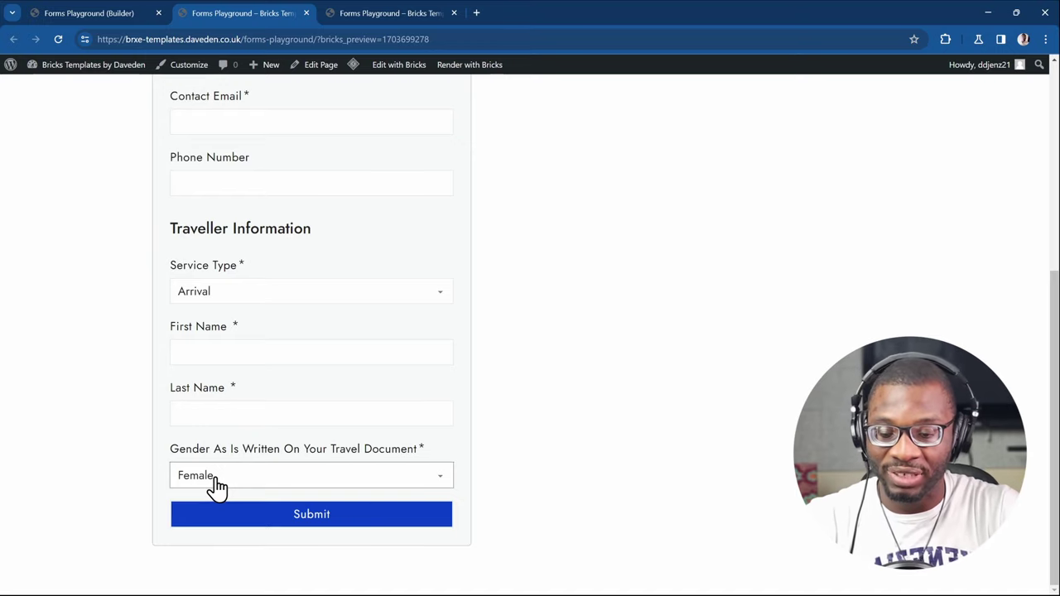
- Back in the builder, add a validation rule of type Required to the Gender Select element
{"action": "left_click", "coordinate": [94, 11]}
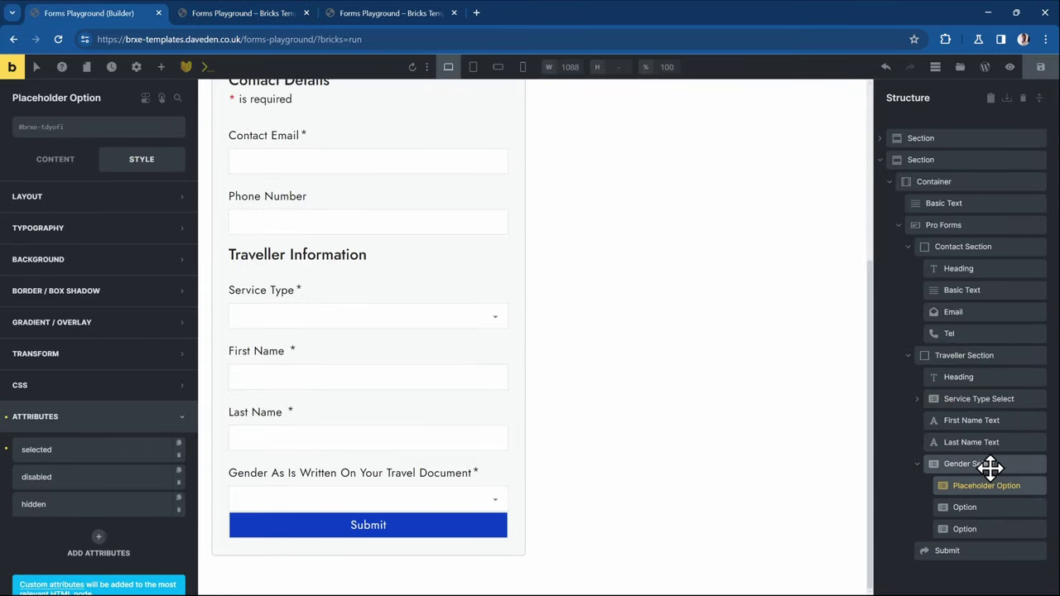
{"action": "left_click", "coordinate": [985, 464]}
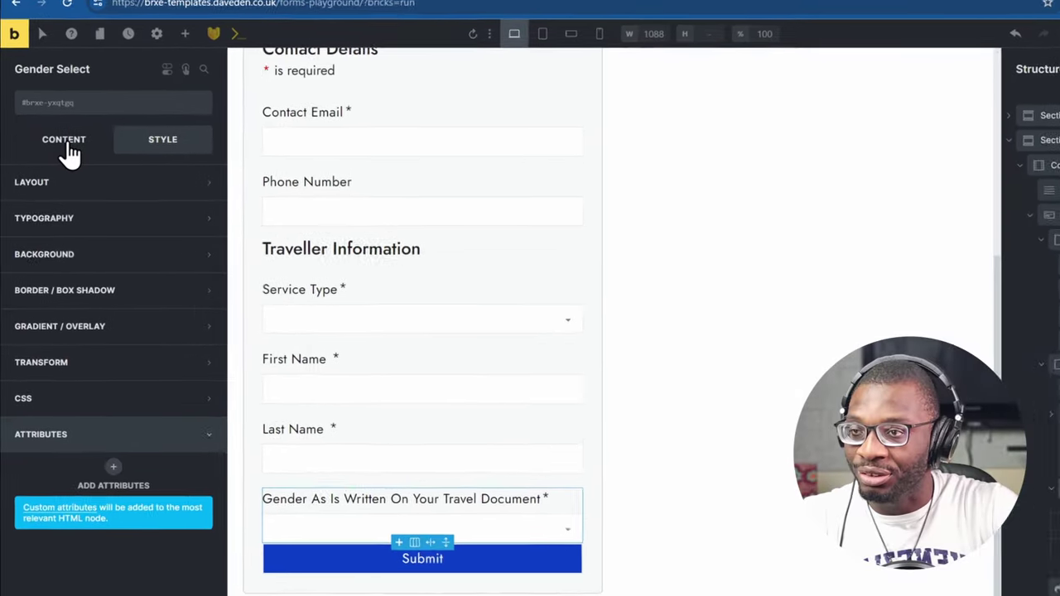
{"action": "left_click", "coordinate": [59, 161]}
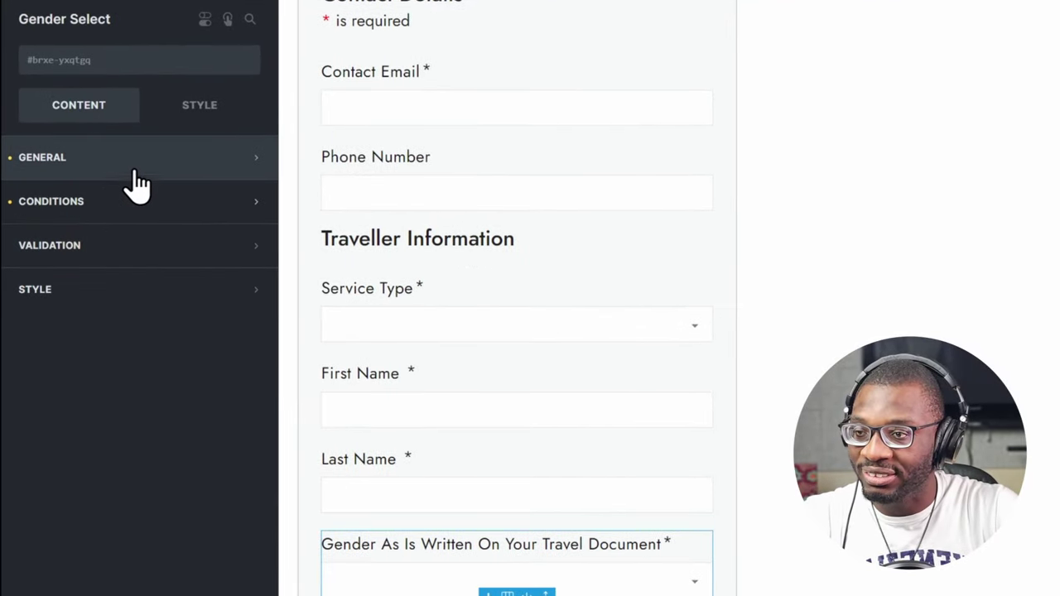
{"action": "left_click", "coordinate": [127, 251]}
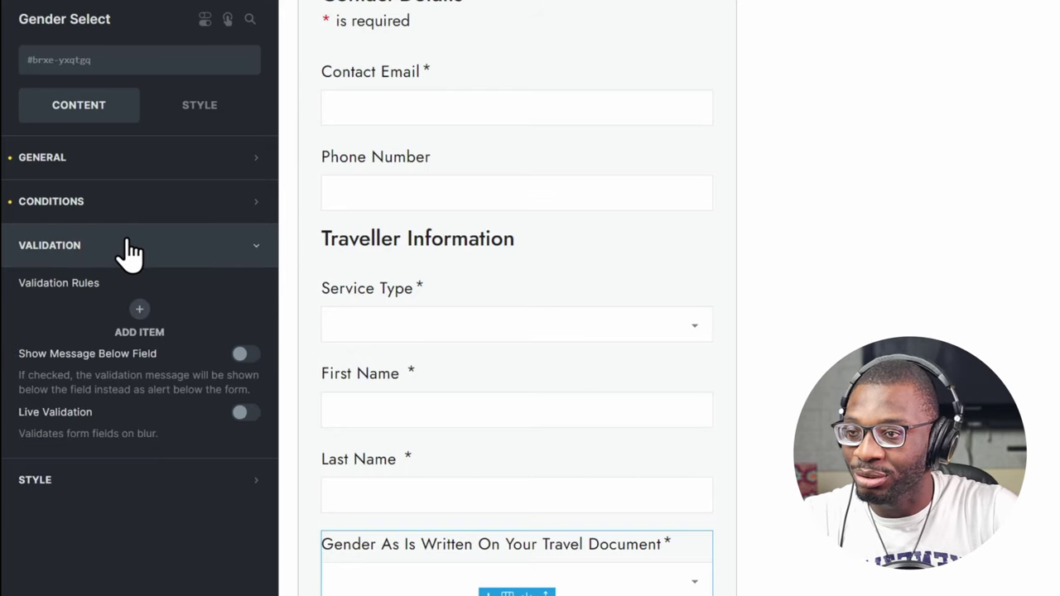
{"action": "left_click", "coordinate": [152, 315]}
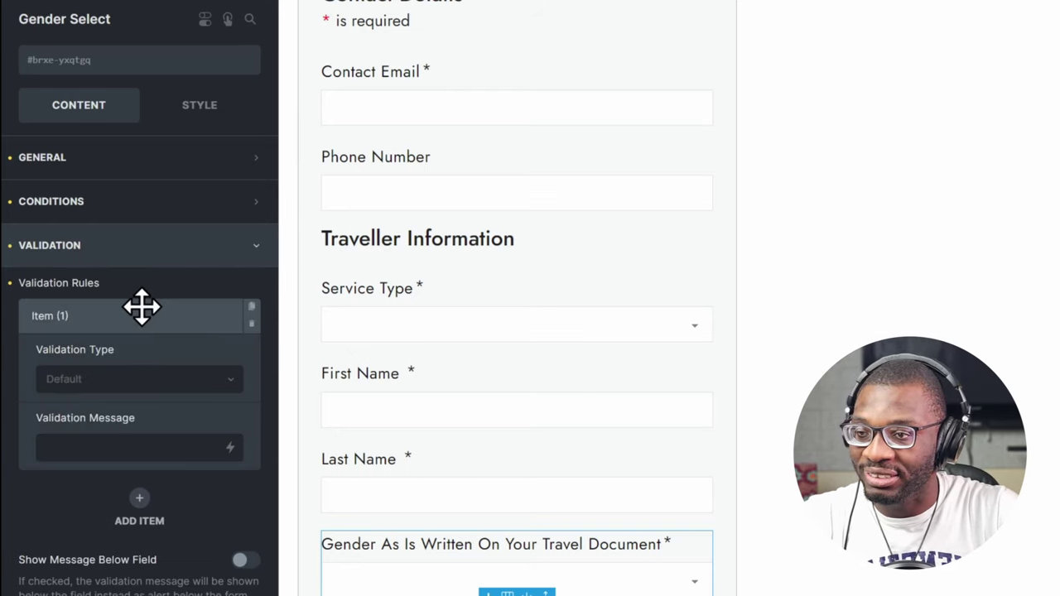
{"action": "left_click", "coordinate": [124, 379]}
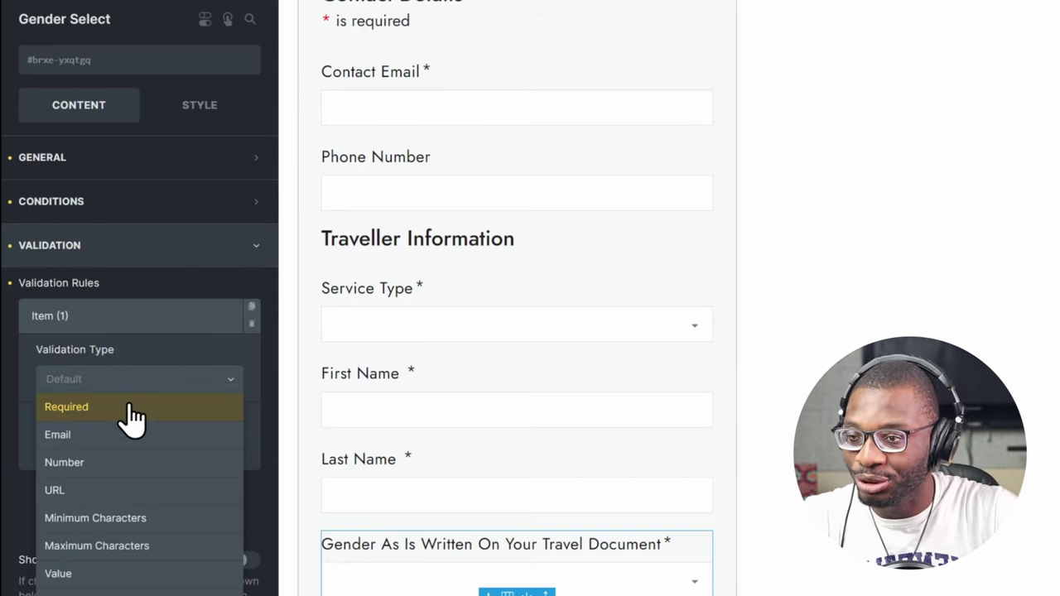
{"action": "left_click", "coordinate": [128, 407]}
- Set the rule's validation message to "Please enter your gender as is written in your travel document"
{"action": "left_click", "coordinate": [154, 447]}
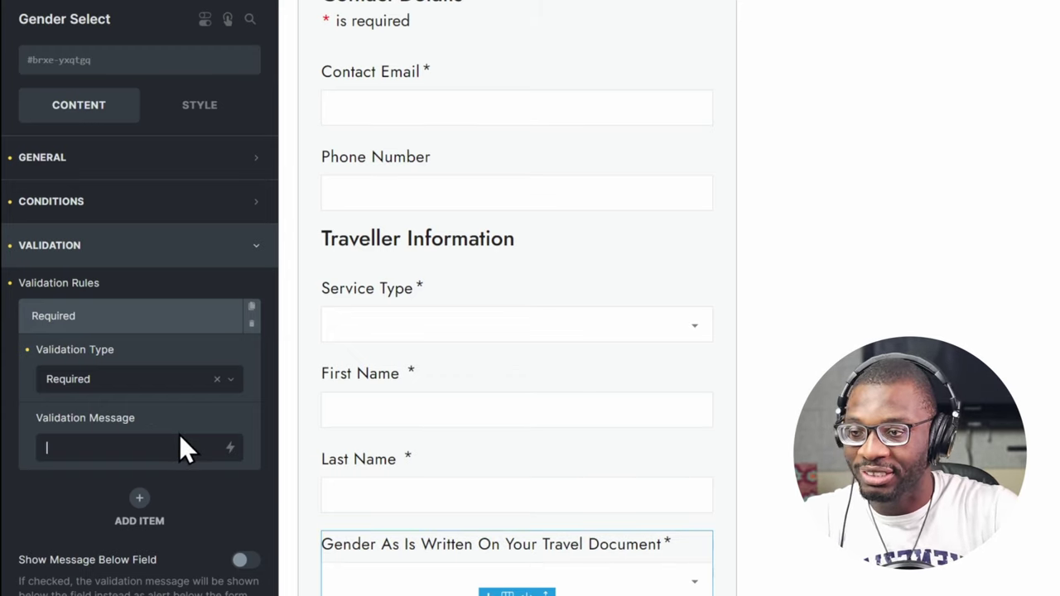
{"action": "type", "text": "Pl"}
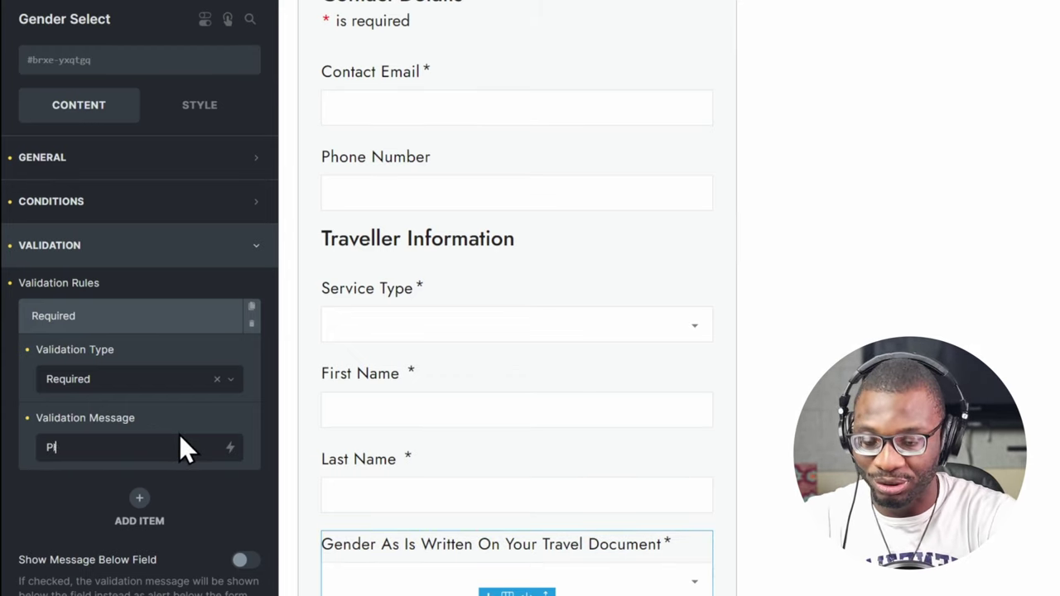
{"action": "type", "text": "ease enter your gender a"}
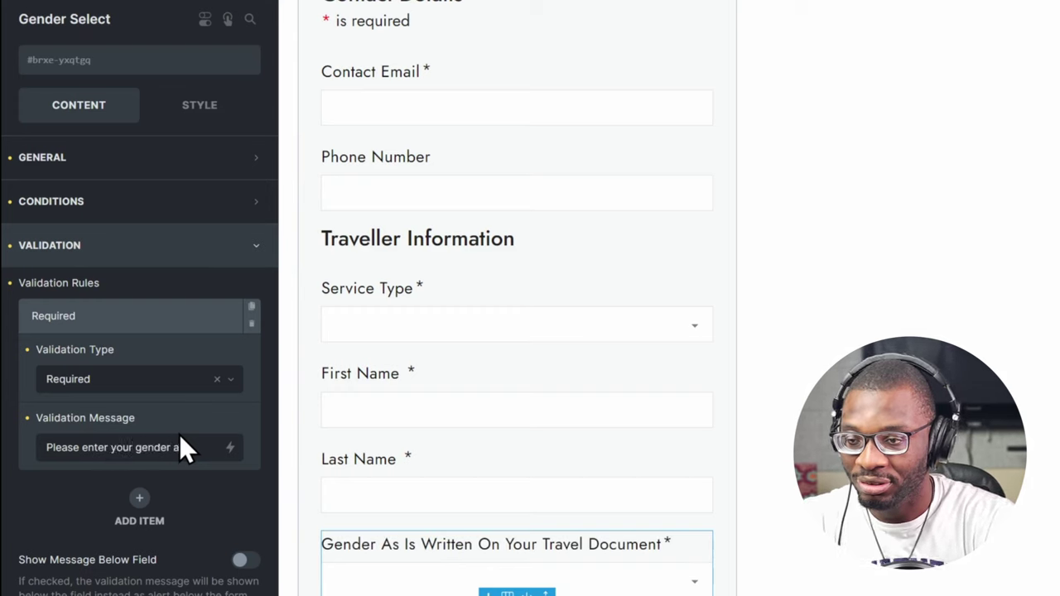
{"action": "type", "text": "s is written in y"}
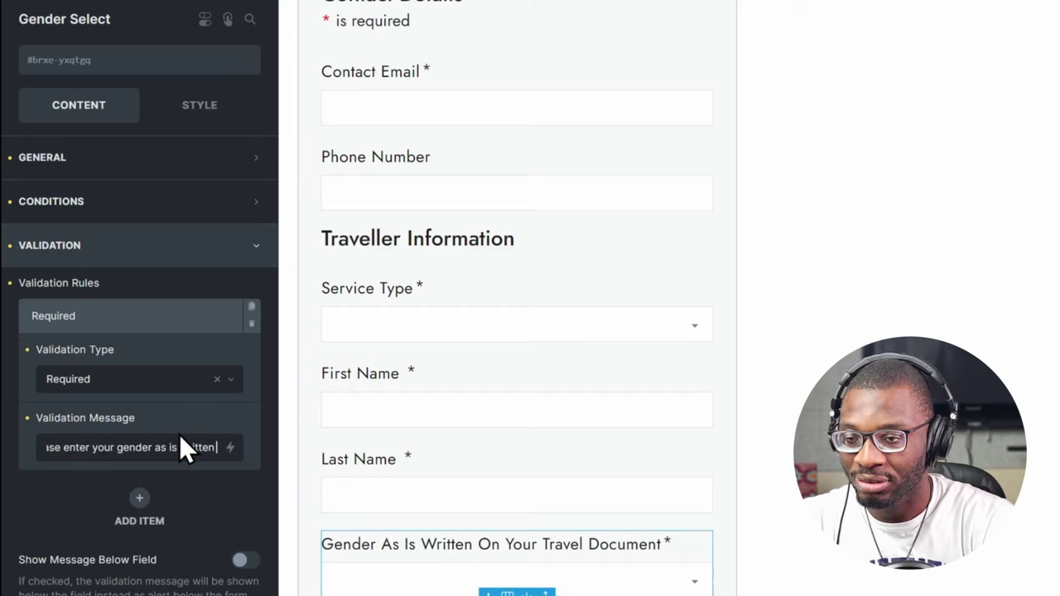
{"action": "type", "text": "our travel document"}
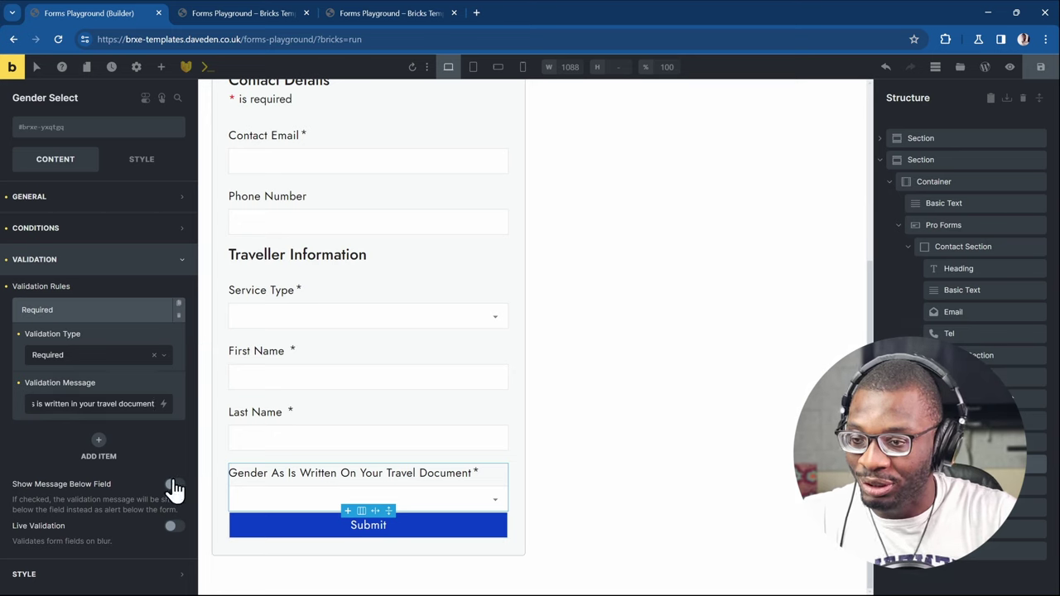
- Enable Show Message Below Field, Live Validation and Show Validation Message for the Gender Select
{"action": "key", "text": "Home"}
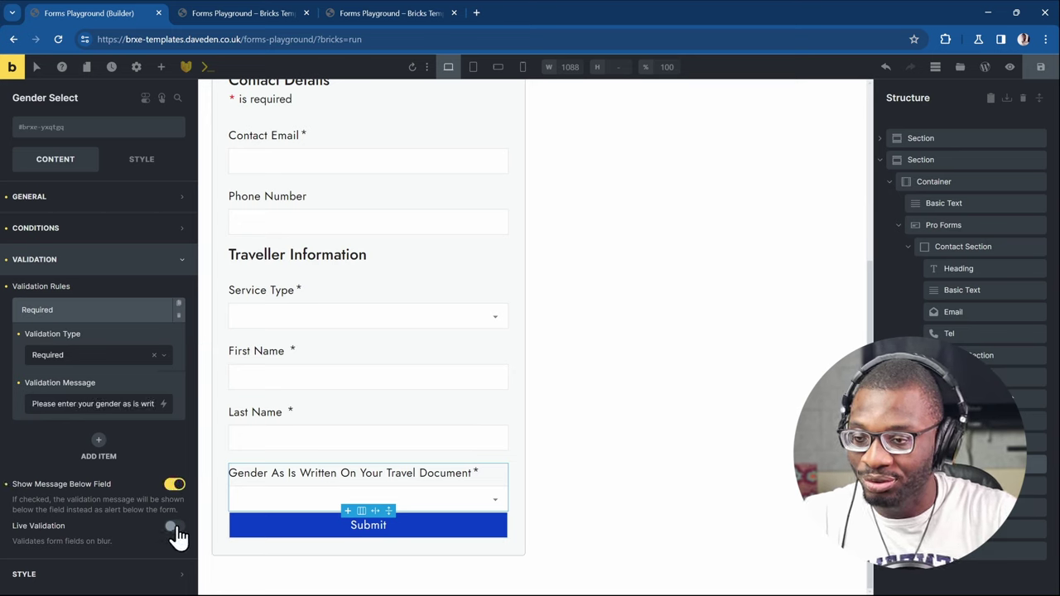
{"action": "left_click", "coordinate": [174, 528]}
{"action": "scroll", "coordinate": [176, 538], "scroll_direction": "down", "scroll_amount": 1}
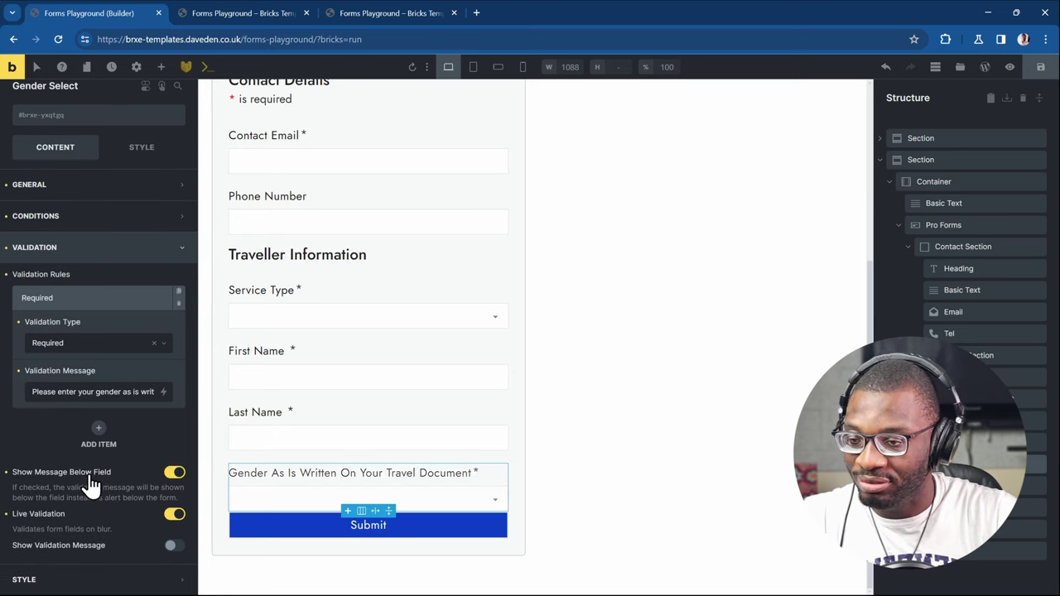
{"action": "left_click", "coordinate": [174, 546]}
{"action": "scroll", "coordinate": [86, 471], "scroll_direction": "down", "scroll_amount": 2}
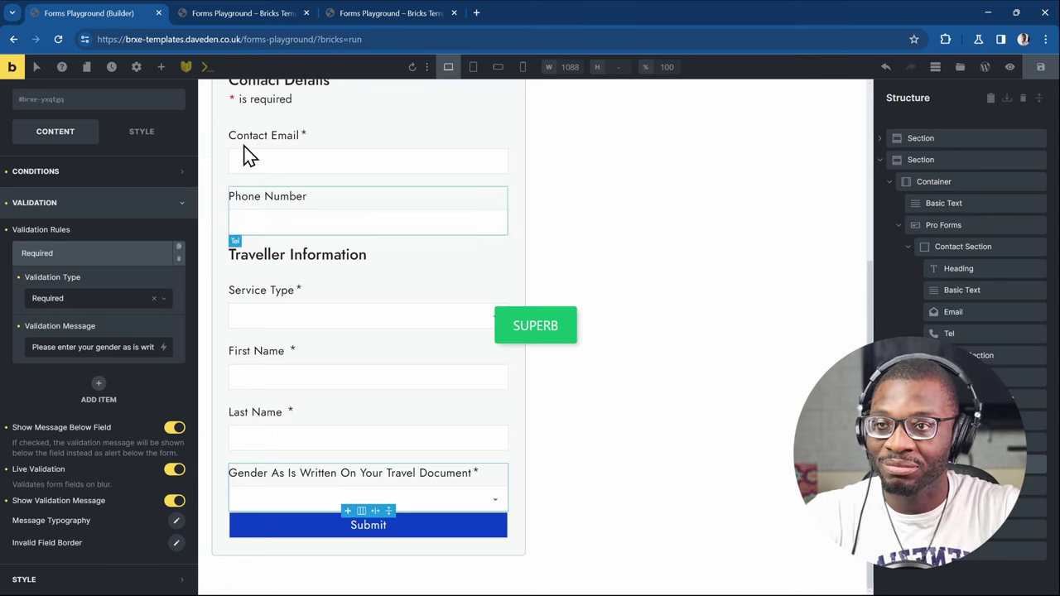
- Test the required fields by submitting the empty traveller form on the front-end preview
{"action": "left_click", "coordinate": [239, 12]}
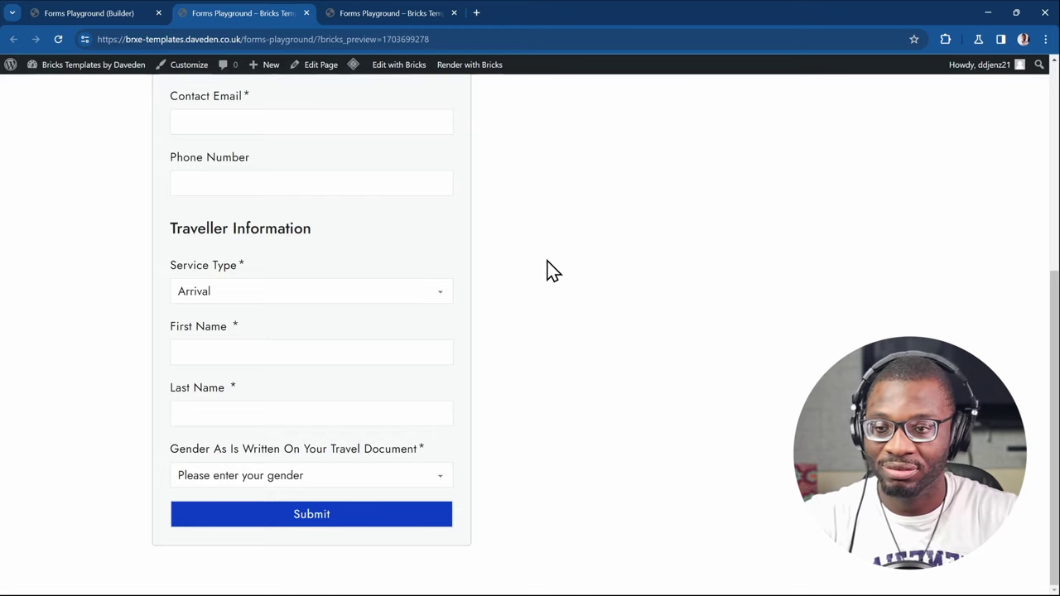
{"action": "scroll", "coordinate": [348, 303], "scroll_direction": "down", "scroll_amount": 4}
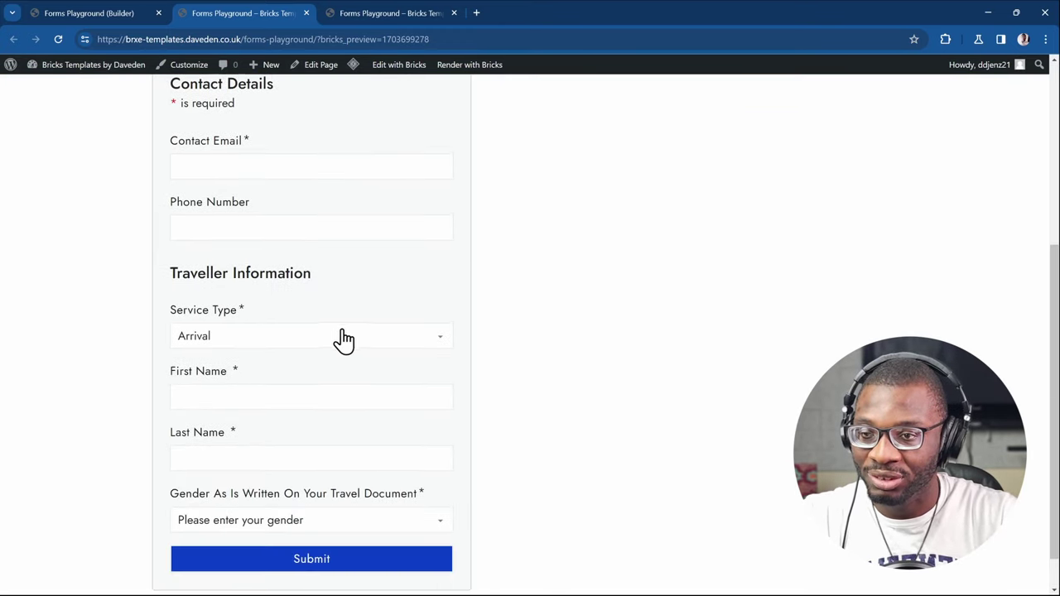
{"action": "left_click", "coordinate": [304, 518]}
{"action": "scroll", "coordinate": [248, 273], "scroll_direction": "up", "scroll_amount": 2}
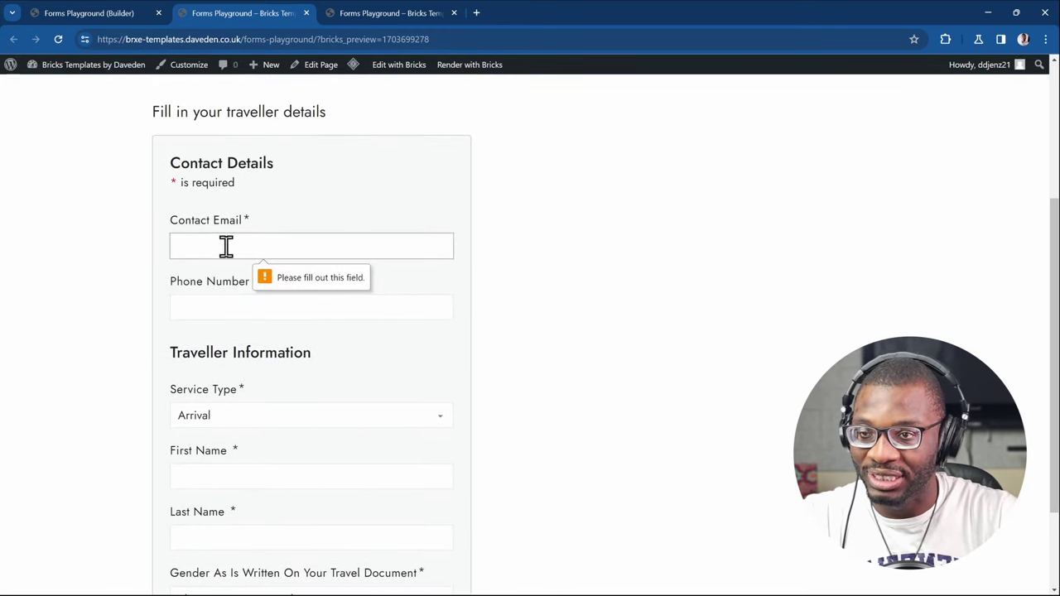
- Fill in the Contact Email field with a test e-mail address, leaving the phone number empty
{"action": "left_click", "coordinate": [236, 253]}
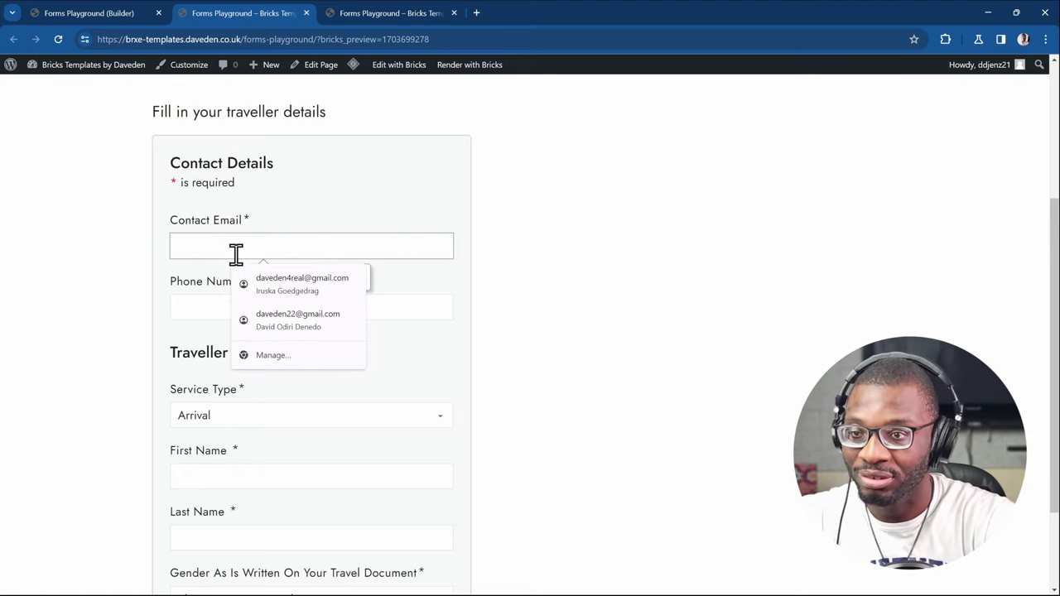
{"action": "type", "text": "test@gmail.com"}
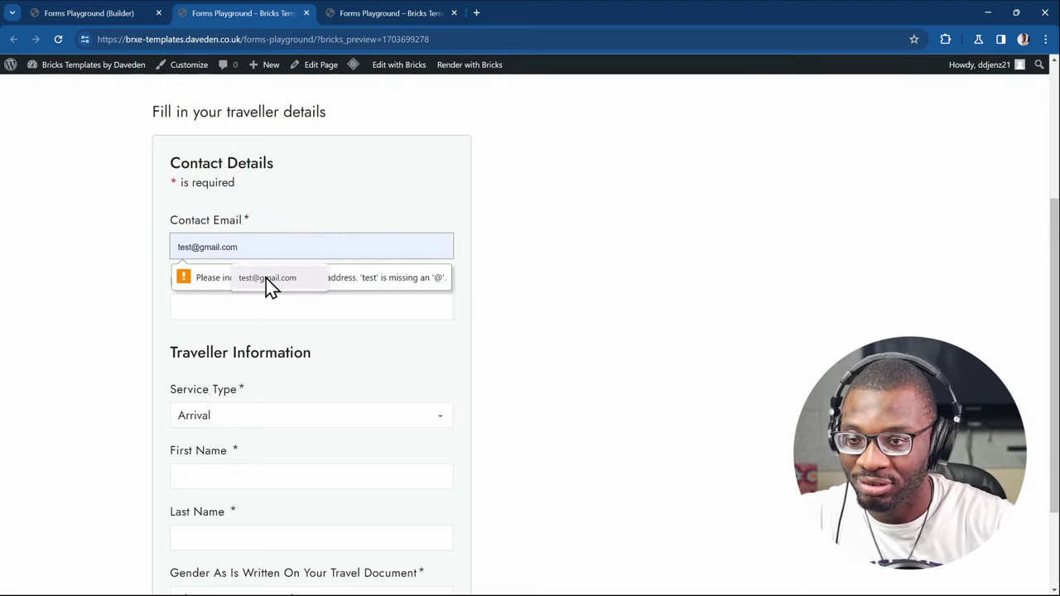
{"action": "left_click", "coordinate": [268, 281]}
{"action": "left_click", "coordinate": [317, 311]}
{"action": "left_click", "coordinate": [484, 336]}
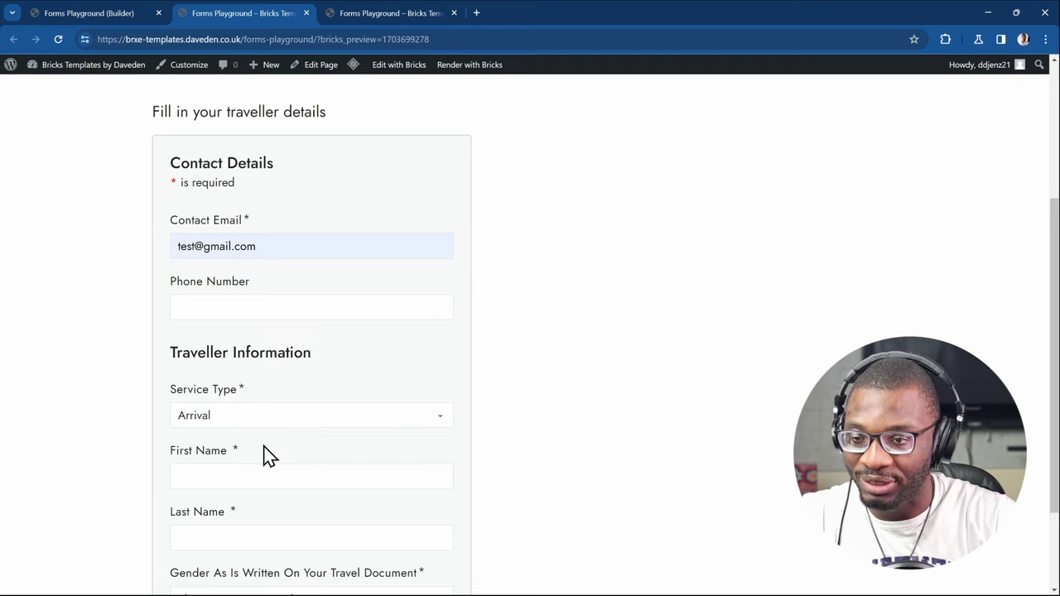
- Fill in the traveller's first and last name, and submit the form without choosing a gender
{"action": "scroll", "coordinate": [273, 456], "scroll_direction": "down", "scroll_amount": 2}
{"action": "left_click", "coordinate": [216, 354]}
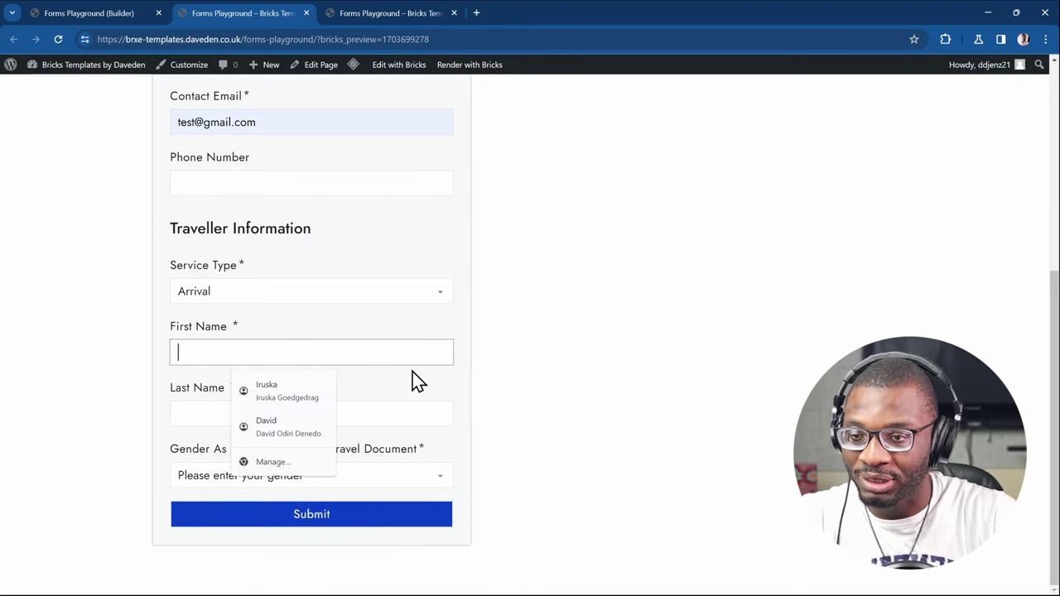
{"action": "type", "text": "John"}
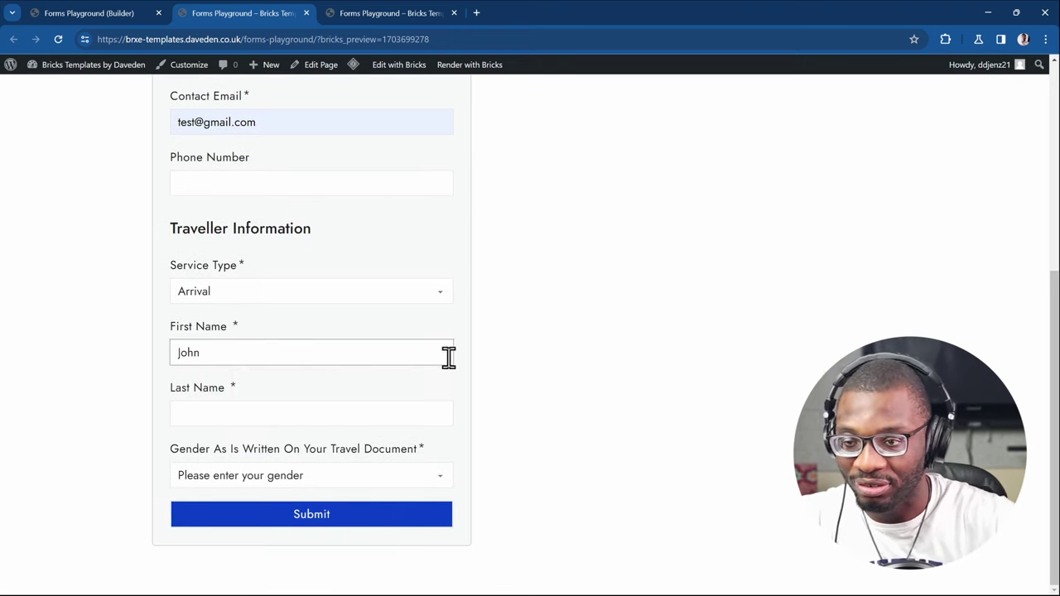
{"action": "left_click", "coordinate": [395, 408]}
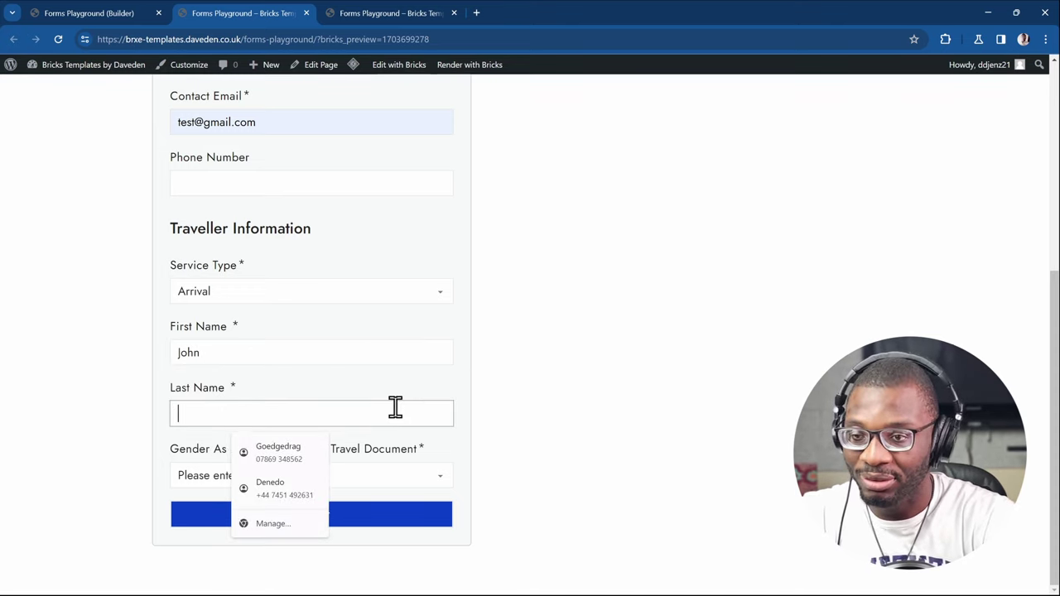
{"action": "type", "text": "Doe"}
{"action": "left_click", "coordinate": [488, 433]}
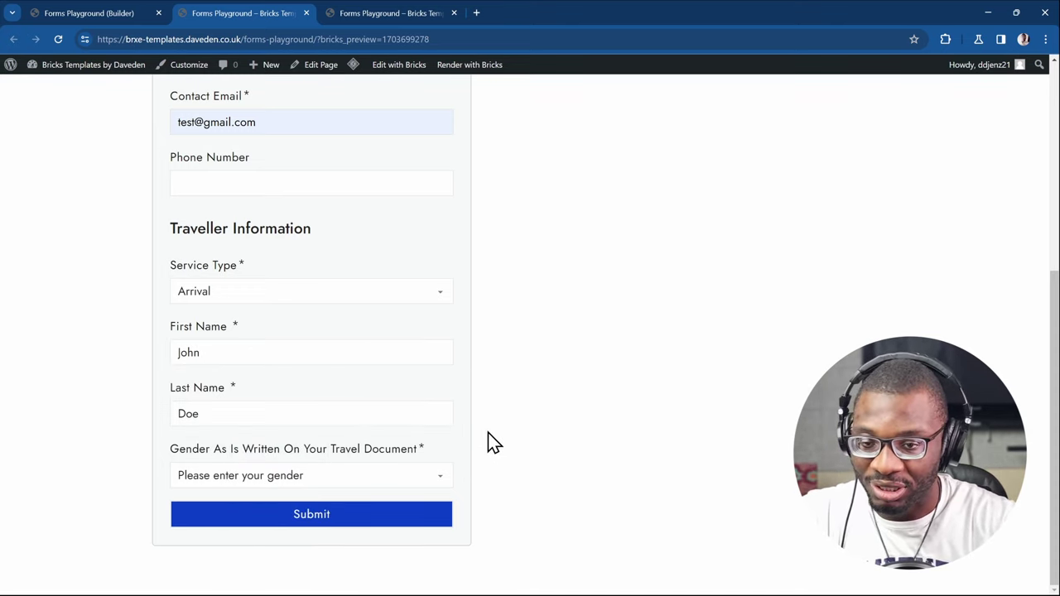
{"action": "left_click", "coordinate": [329, 514]}
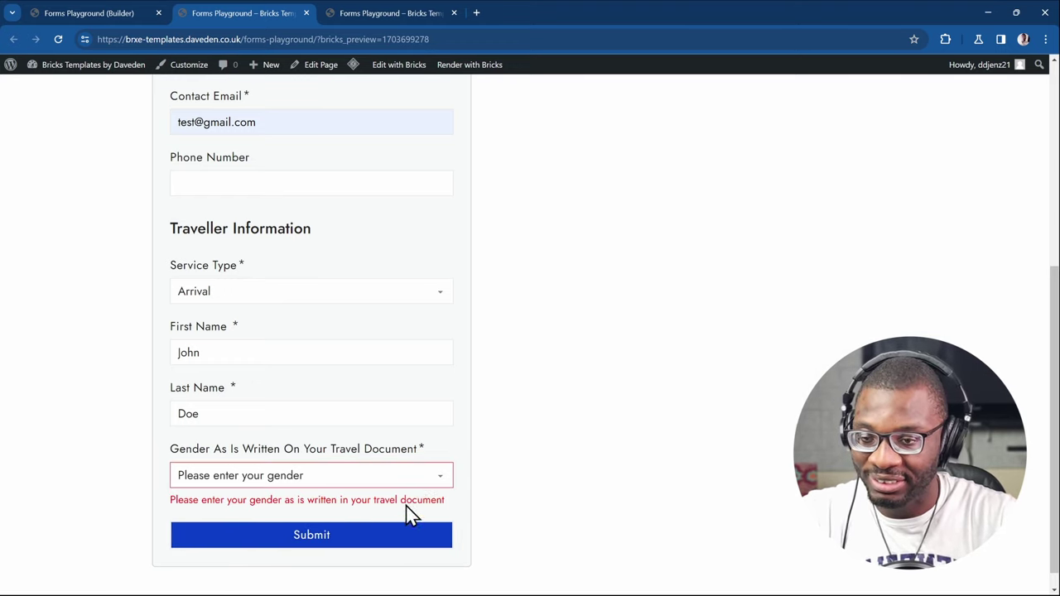
- Submit the form with Male chosen as the gender, and return to the builder
{"action": "left_click", "coordinate": [346, 479]}
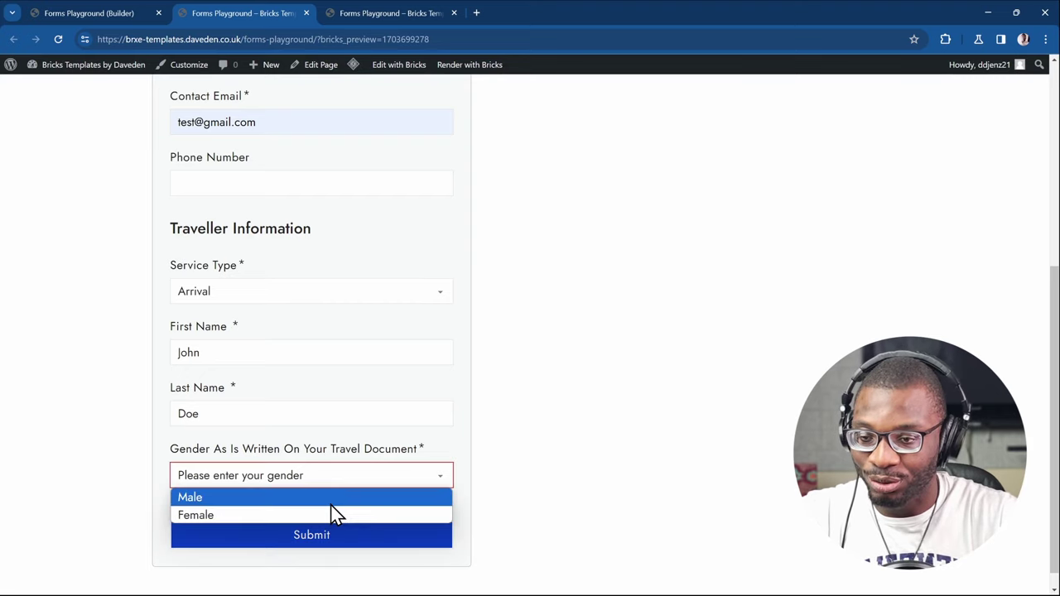
{"action": "left_click", "coordinate": [324, 499]}
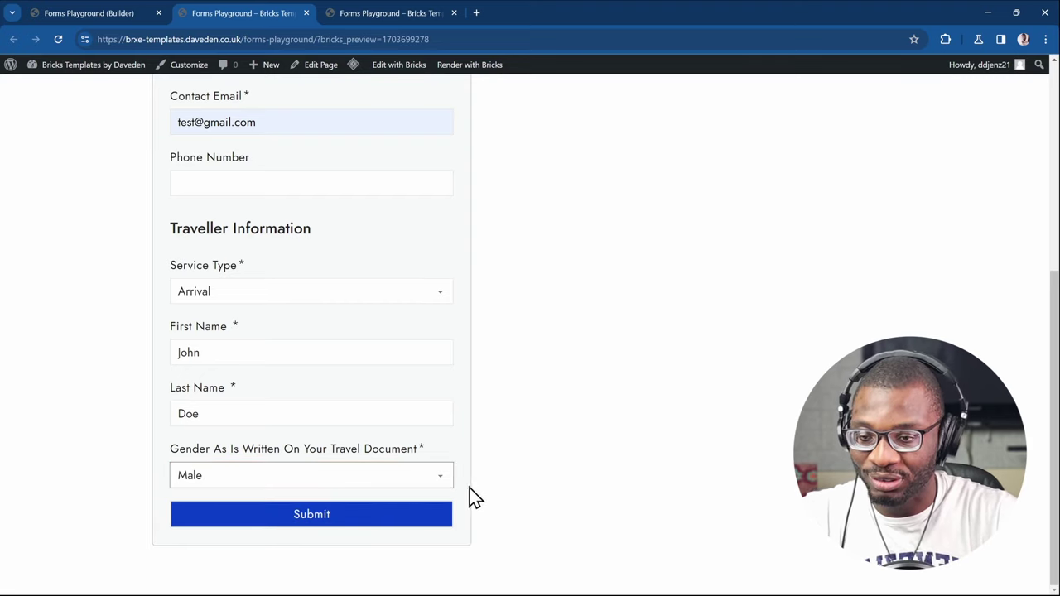
{"action": "left_click", "coordinate": [351, 525]}
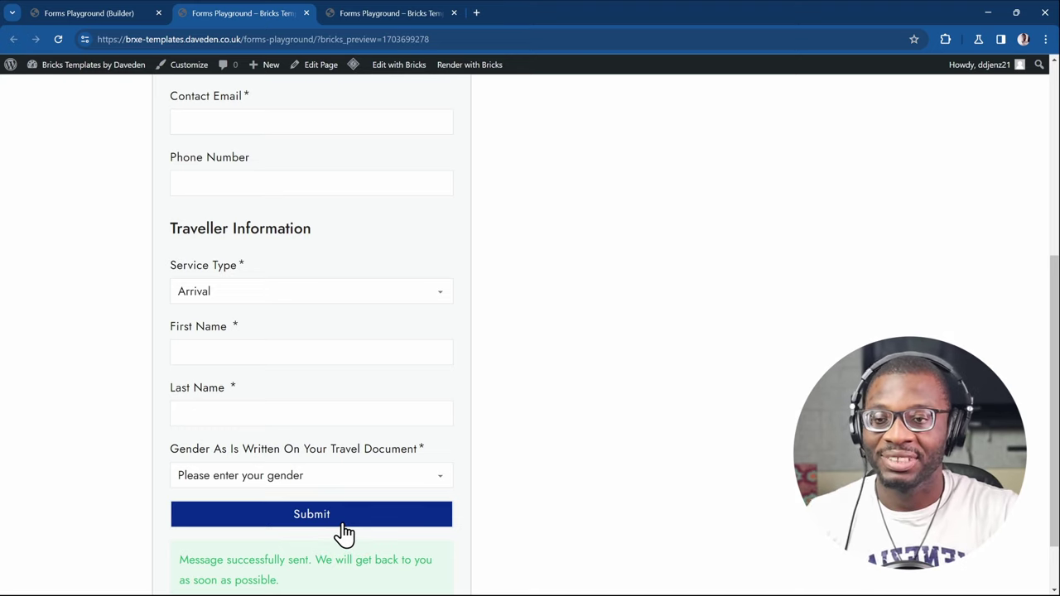
{"action": "scroll", "coordinate": [489, 488], "scroll_direction": "down", "scroll_amount": 1}
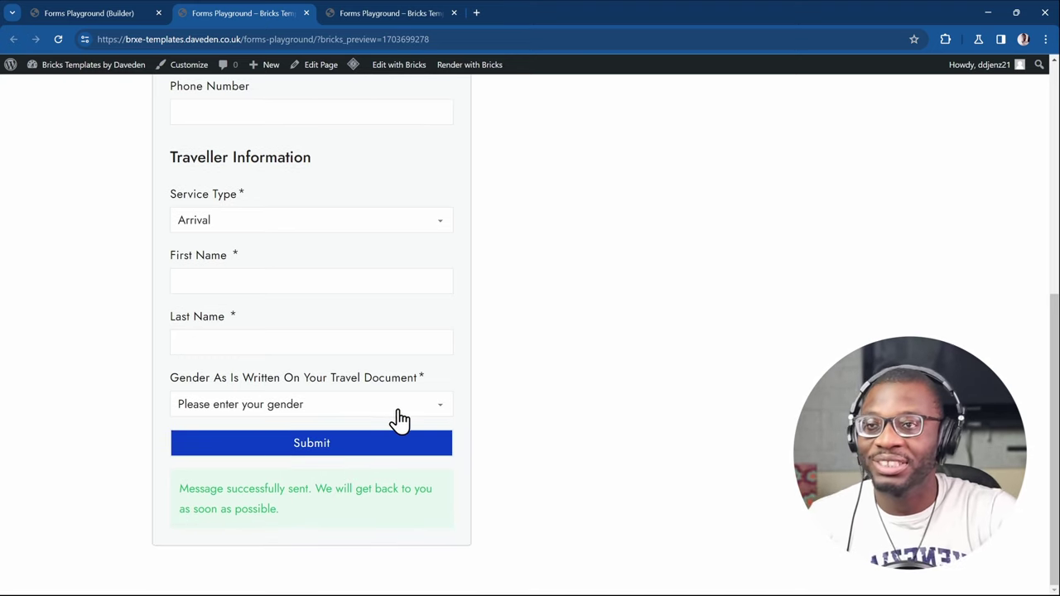
{"action": "left_click", "coordinate": [87, 13]}
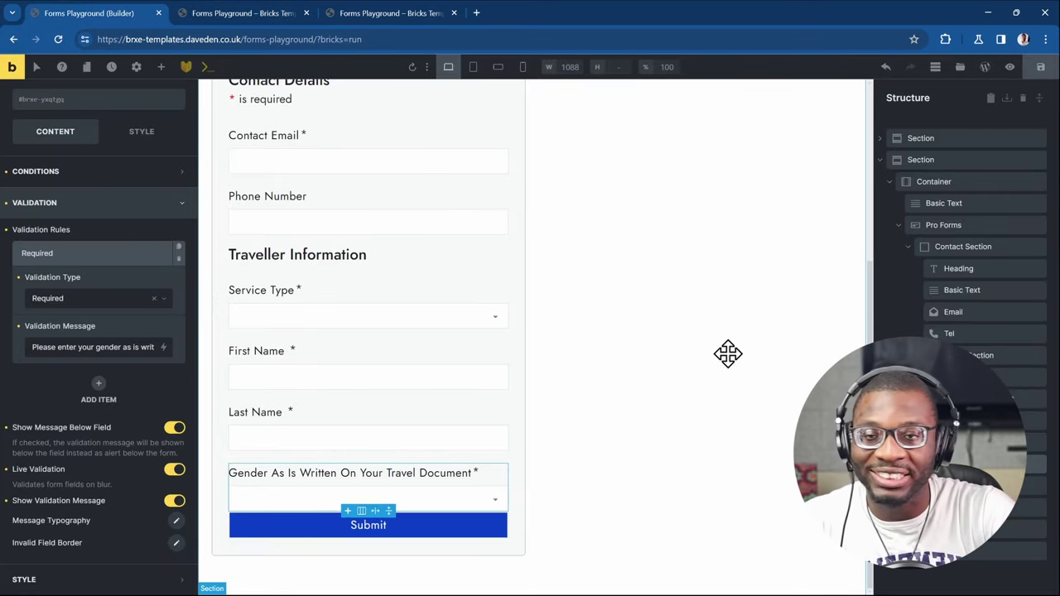